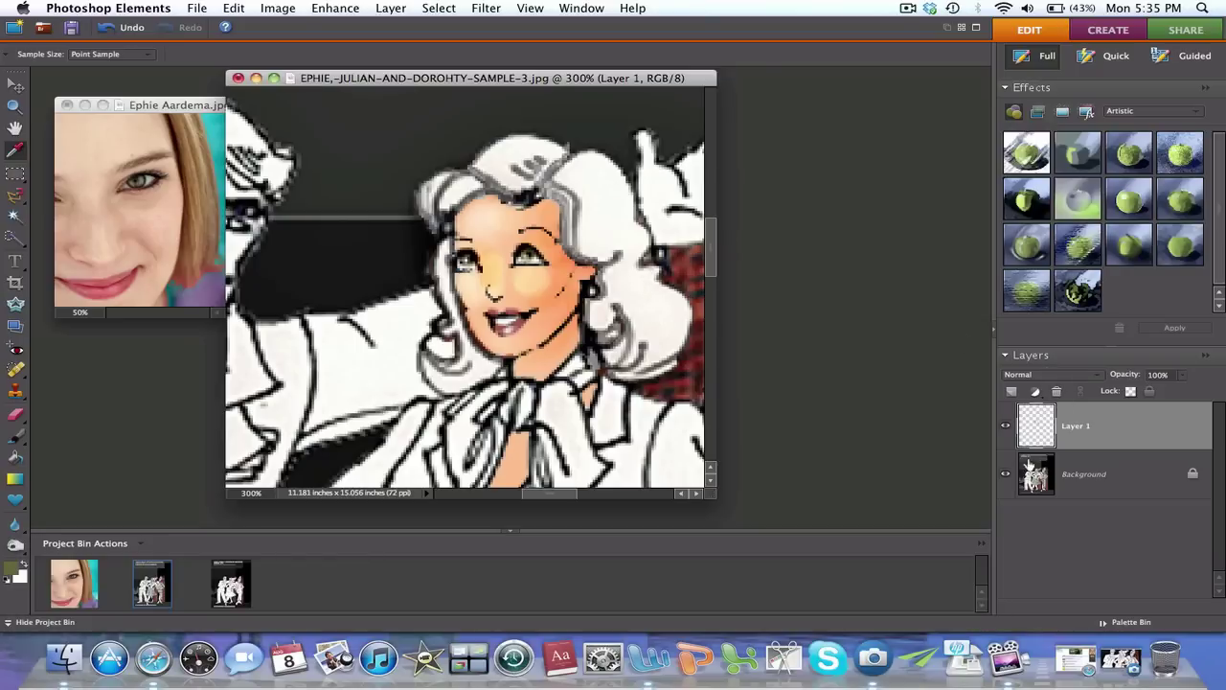
Check the hair with the Background hidden, then duplicate Layer 1 as 'Layer 1 copy'
{"action": "left_click", "coordinate": [1007, 473]}
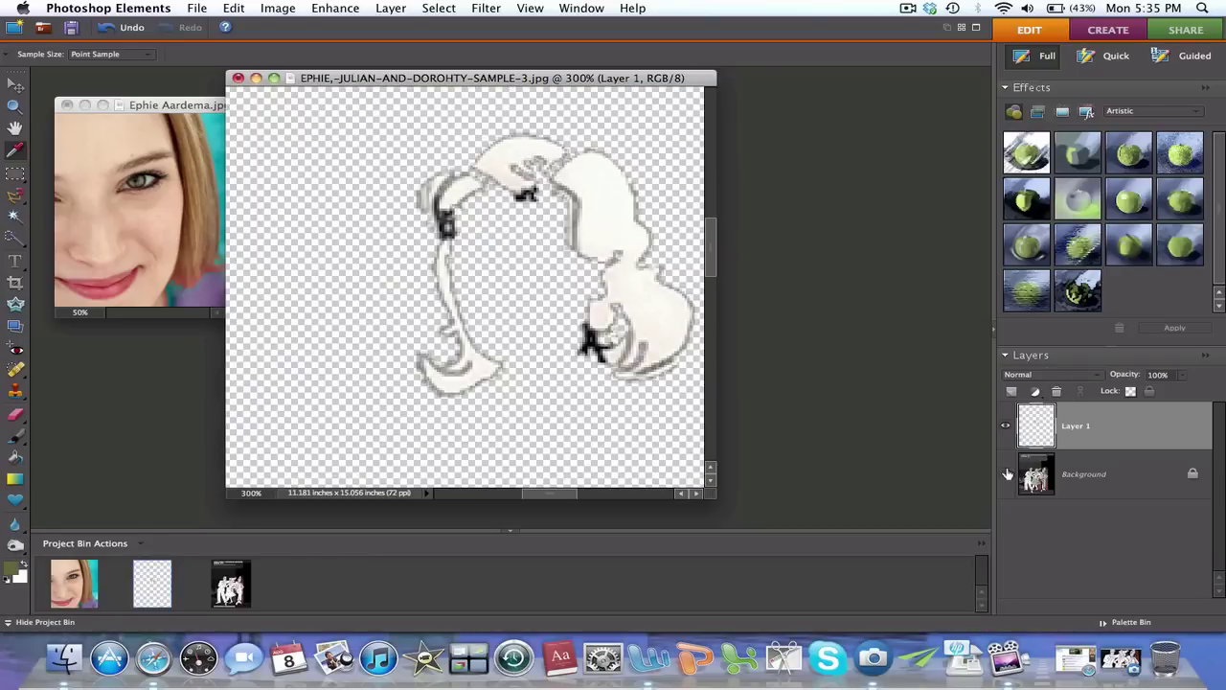
{"action": "left_click", "coordinate": [1007, 474]}
{"action": "right_click", "coordinate": [1145, 426]}
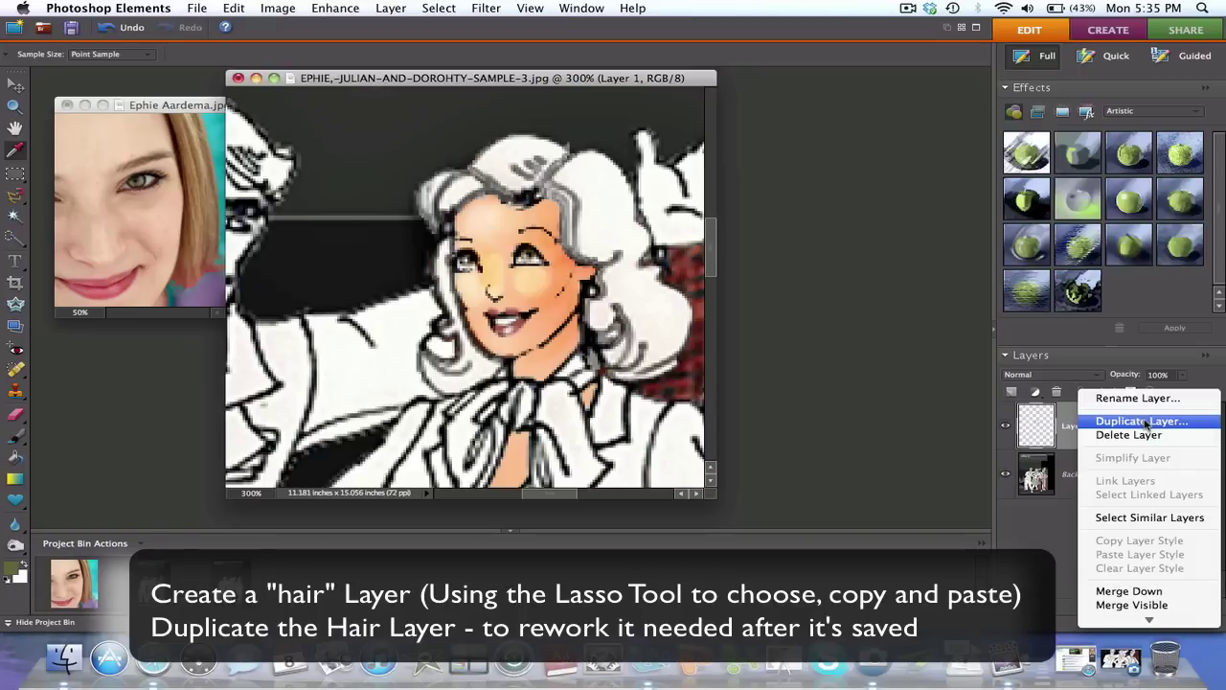
{"action": "left_click", "coordinate": [1144, 421]}
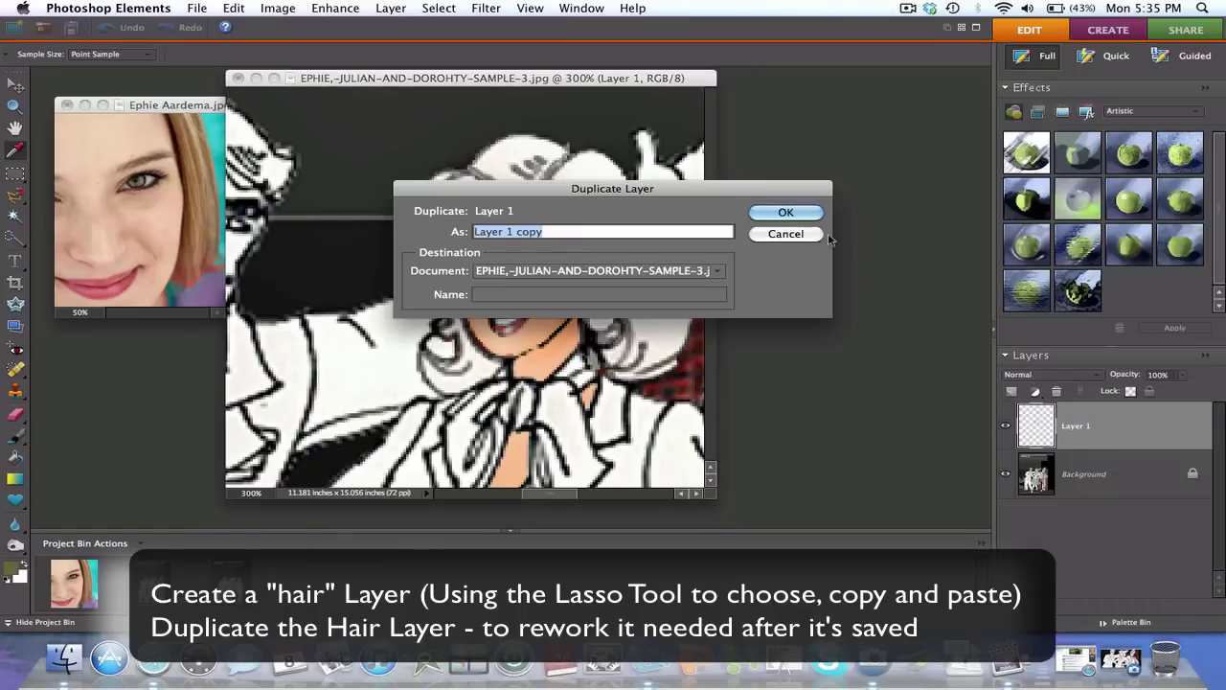
{"action": "left_click", "coordinate": [791, 212]}
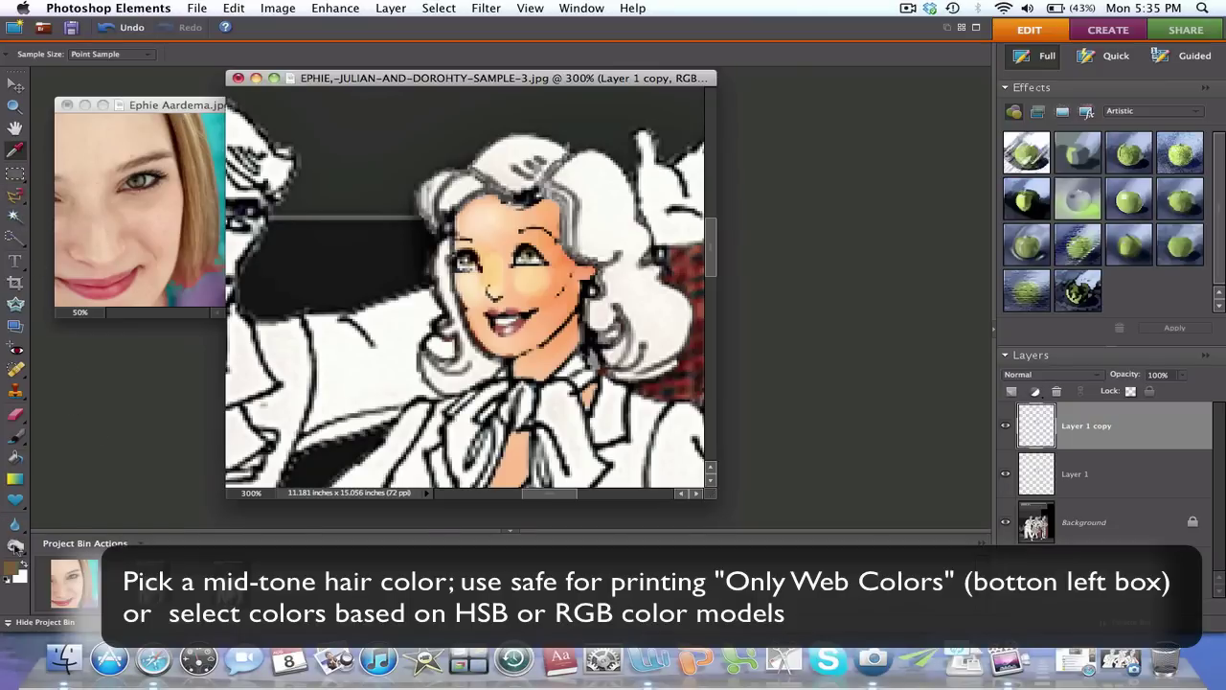
Set the foreground colour to web-safe light brown #cc9966 with Only Web Colors on
{"action": "left_click", "coordinate": [13, 567]}
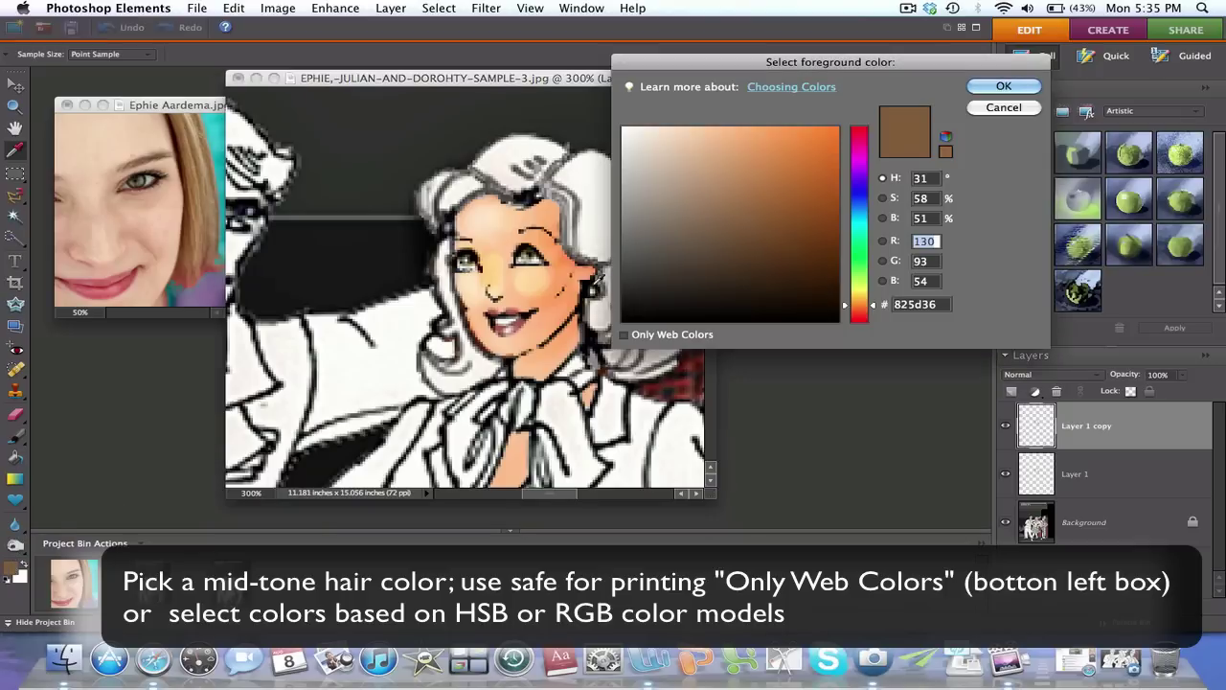
{"action": "left_click", "coordinate": [623, 334]}
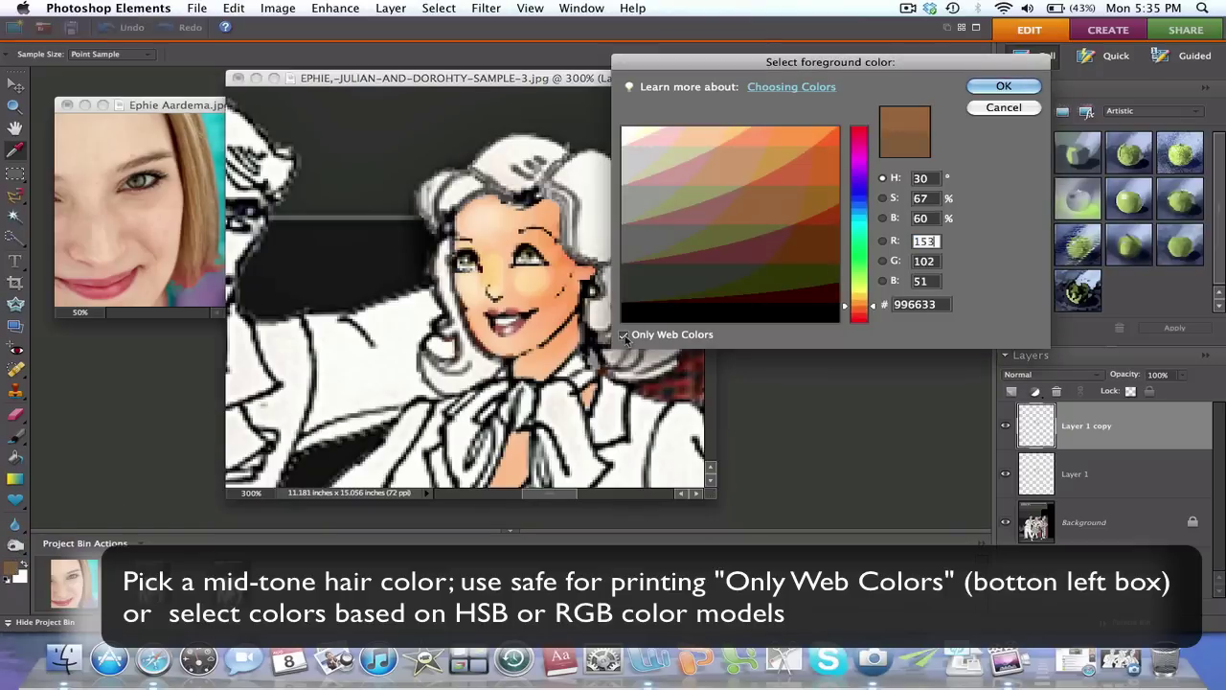
{"action": "left_click", "coordinate": [719, 158]}
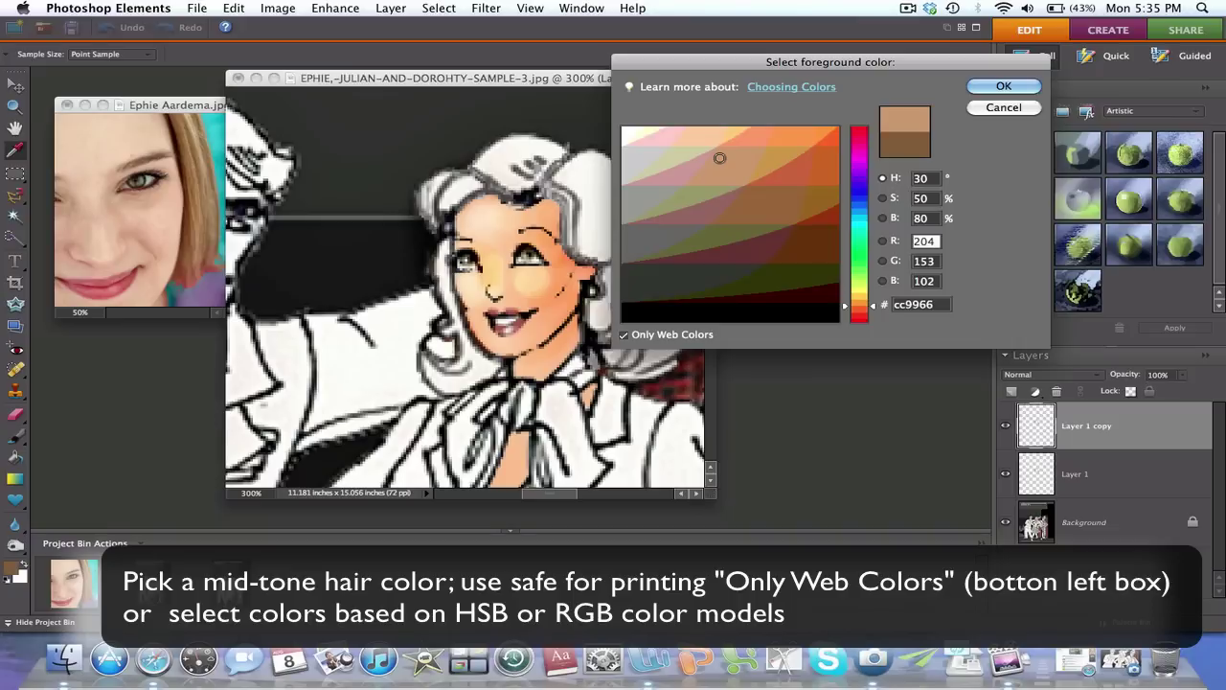
{"action": "left_click", "coordinate": [1014, 87]}
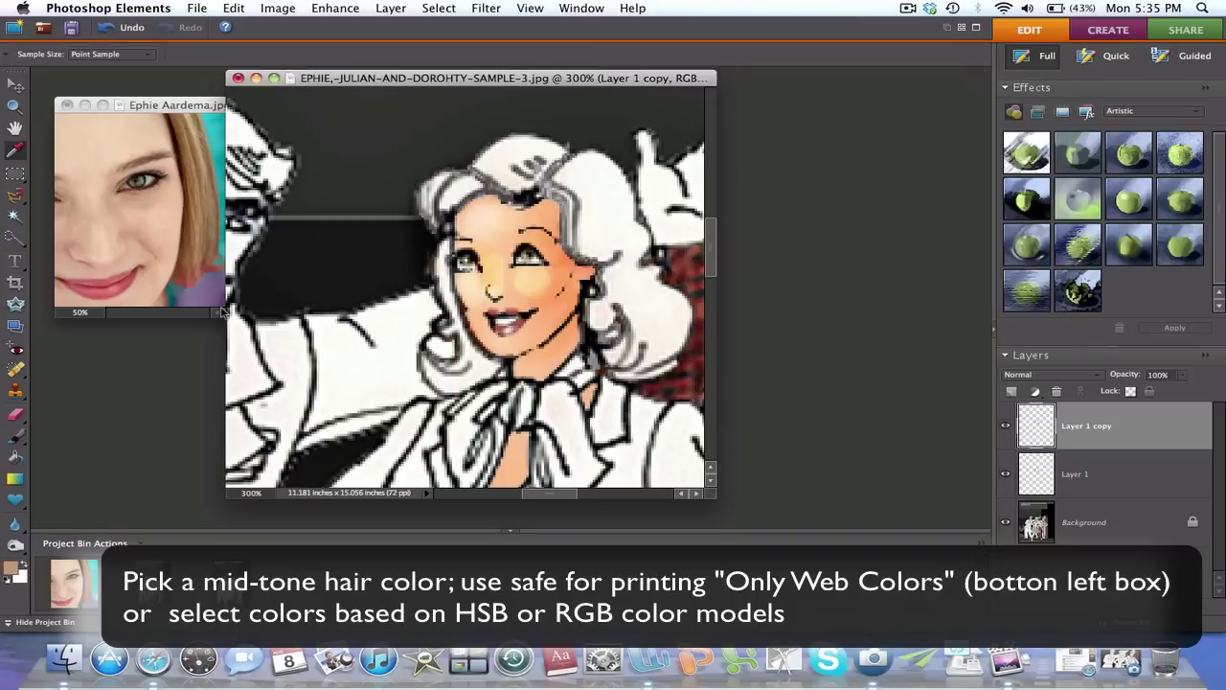
Paint Bucket fill the hair's right side, top and left-edge strands light brown
{"action": "left_click", "coordinate": [15, 459]}
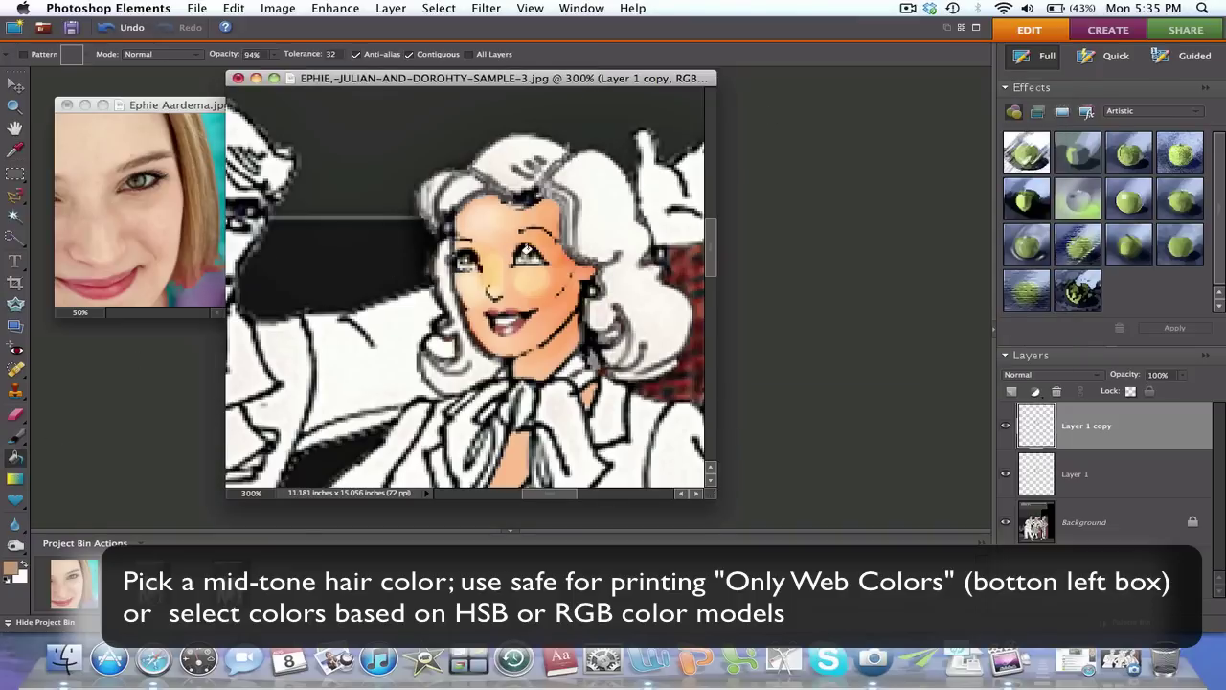
{"action": "left_click", "coordinate": [598, 223]}
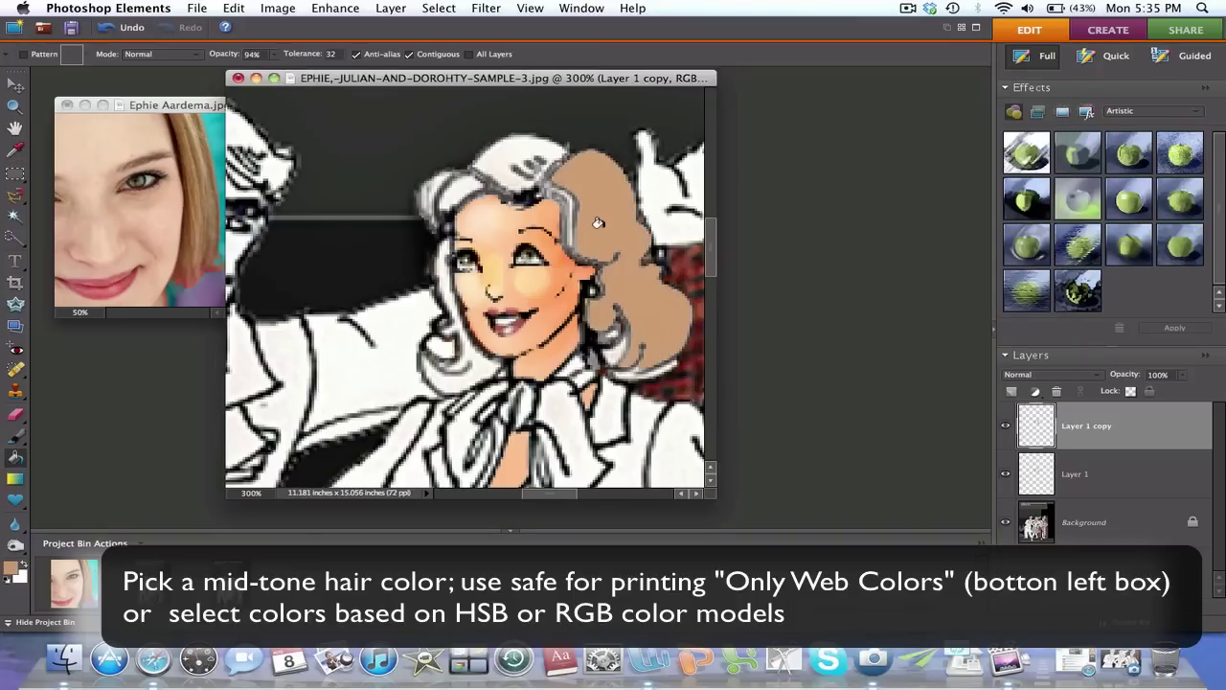
{"action": "left_click", "coordinate": [506, 149]}
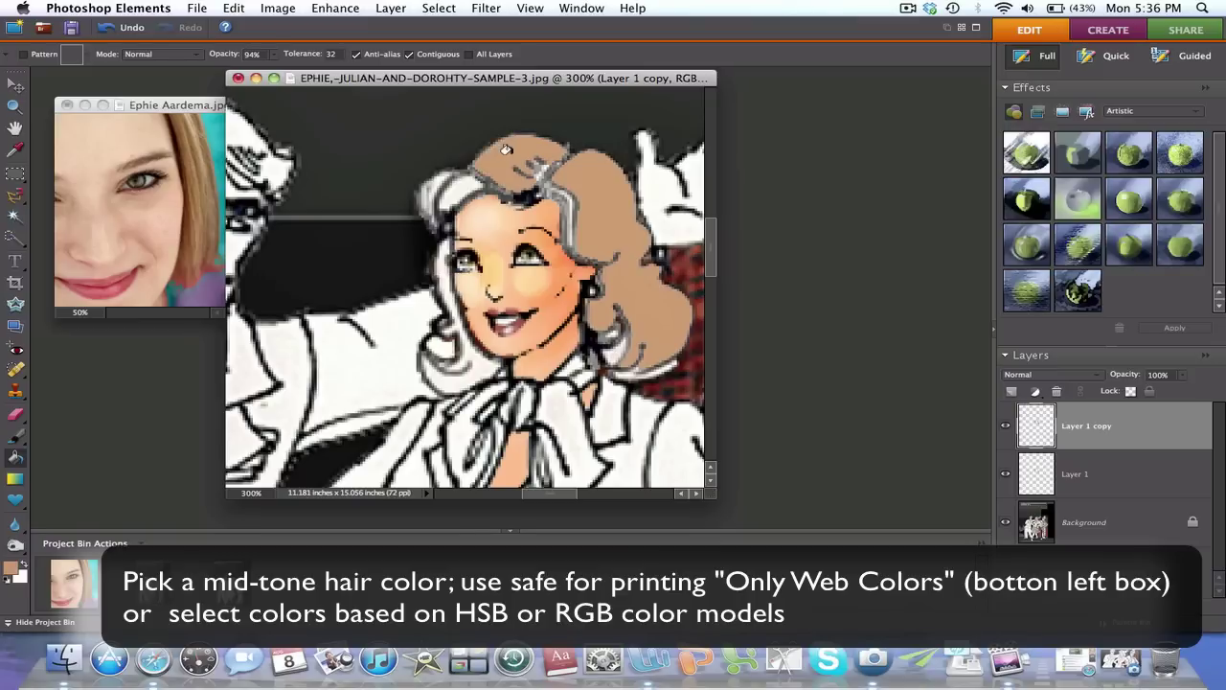
{"action": "left_click", "coordinate": [450, 184]}
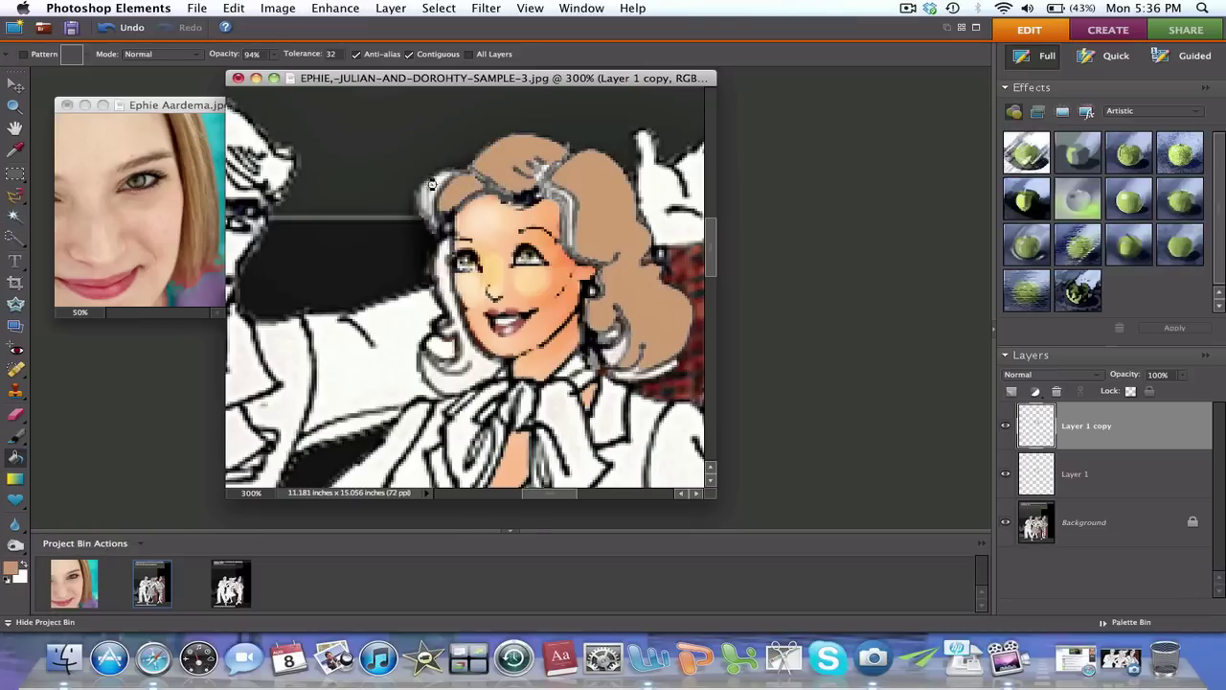
{"action": "left_click", "coordinate": [431, 185]}
Fill the remaining small light strands, including beside the earring and left of the face
{"action": "left_click", "coordinate": [566, 230]}
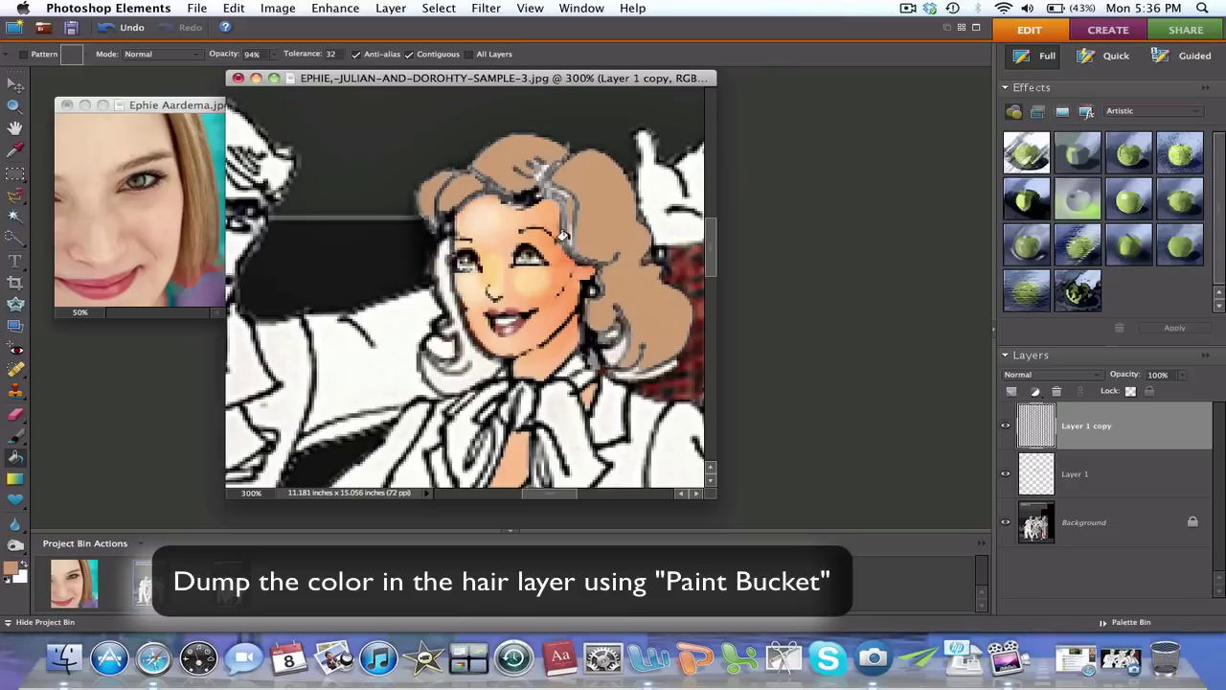
{"action": "left_click", "coordinate": [536, 169]}
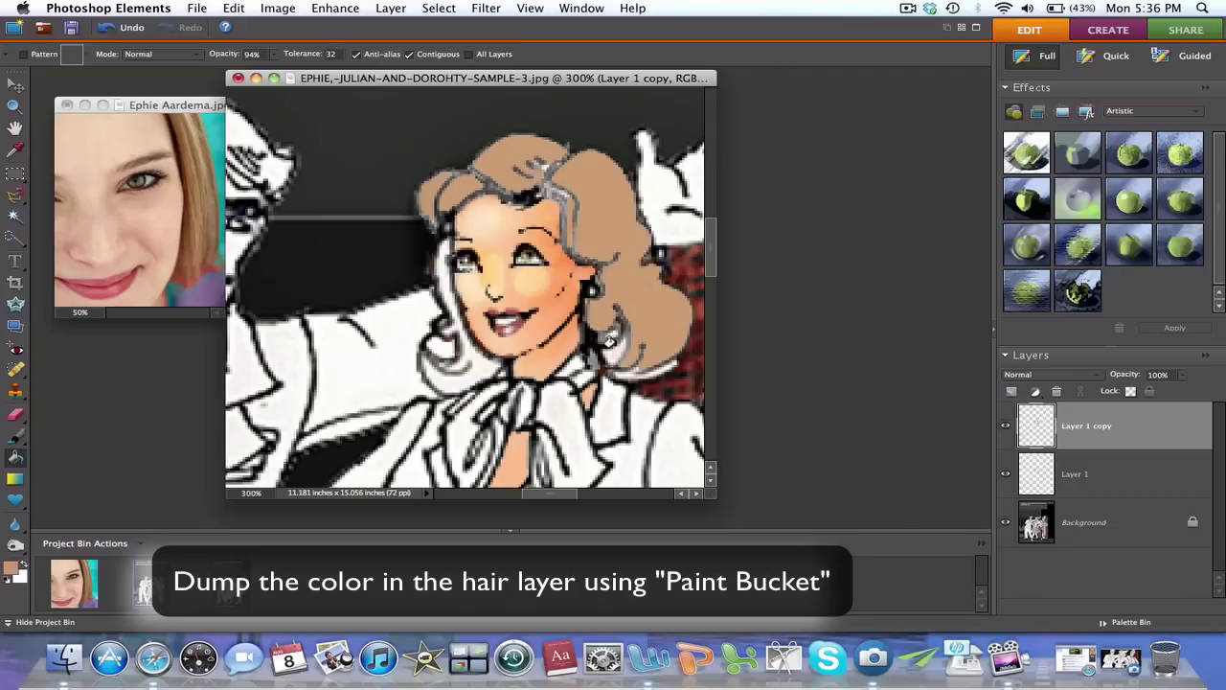
{"action": "left_click", "coordinate": [610, 345]}
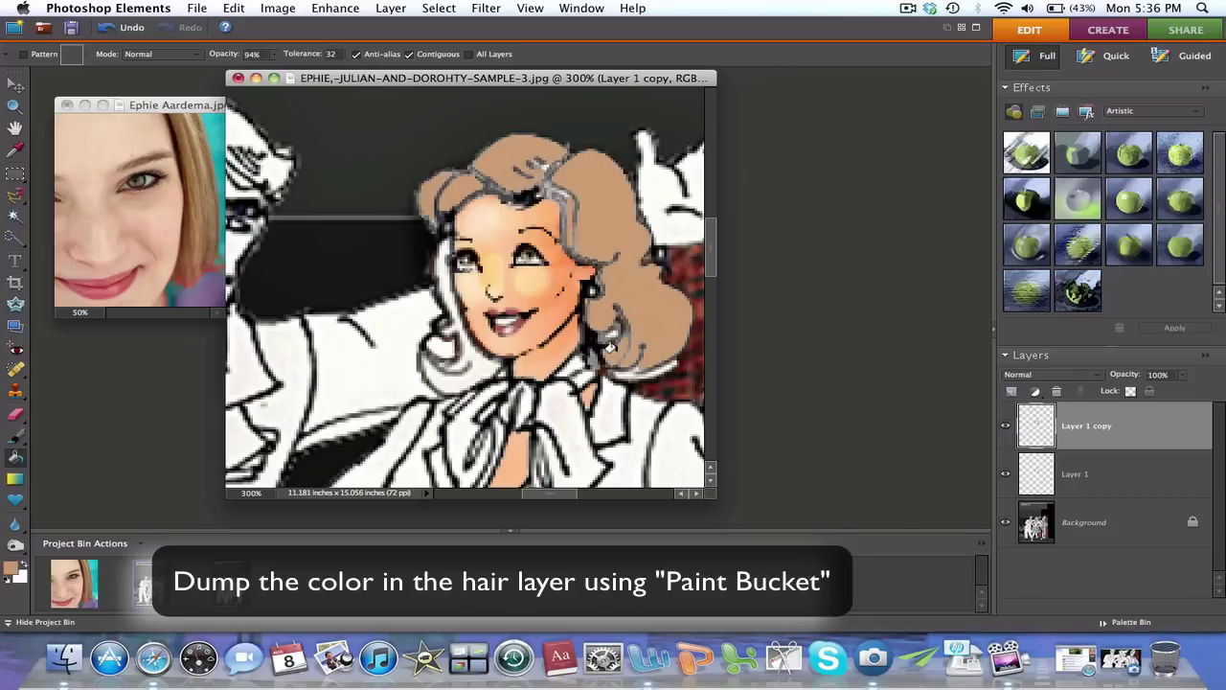
{"action": "left_click", "coordinate": [657, 362]}
{"action": "left_click", "coordinate": [442, 288]}
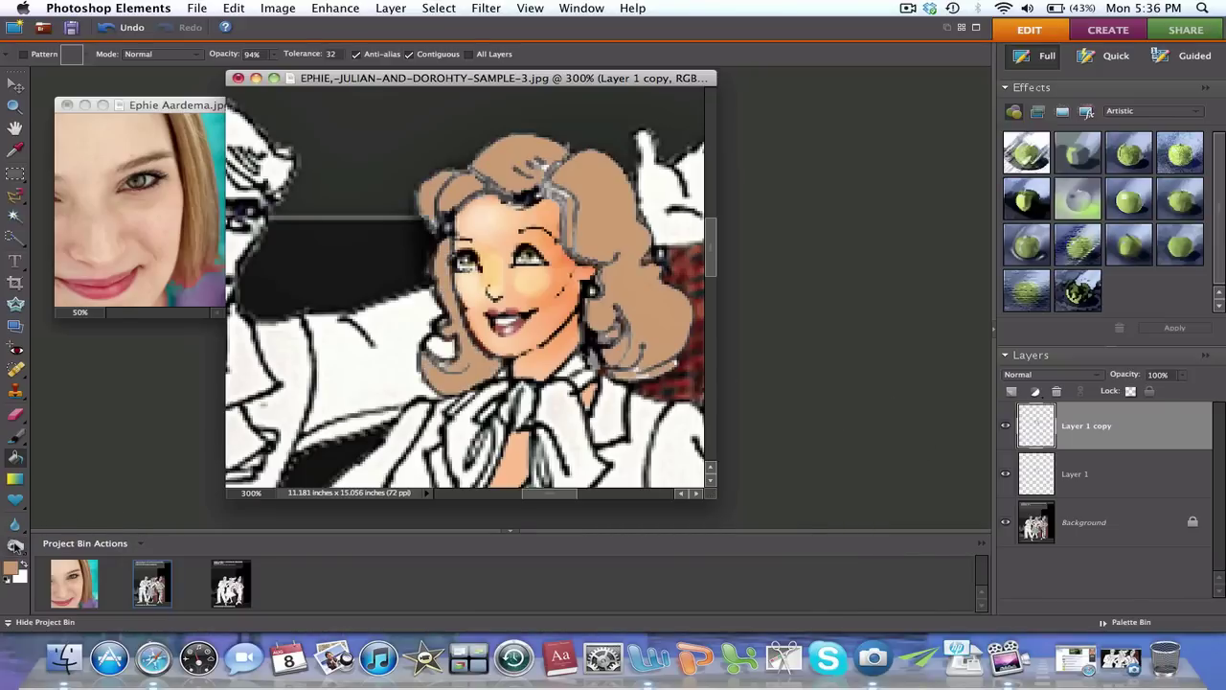
{"action": "left_click", "coordinate": [16, 545]}
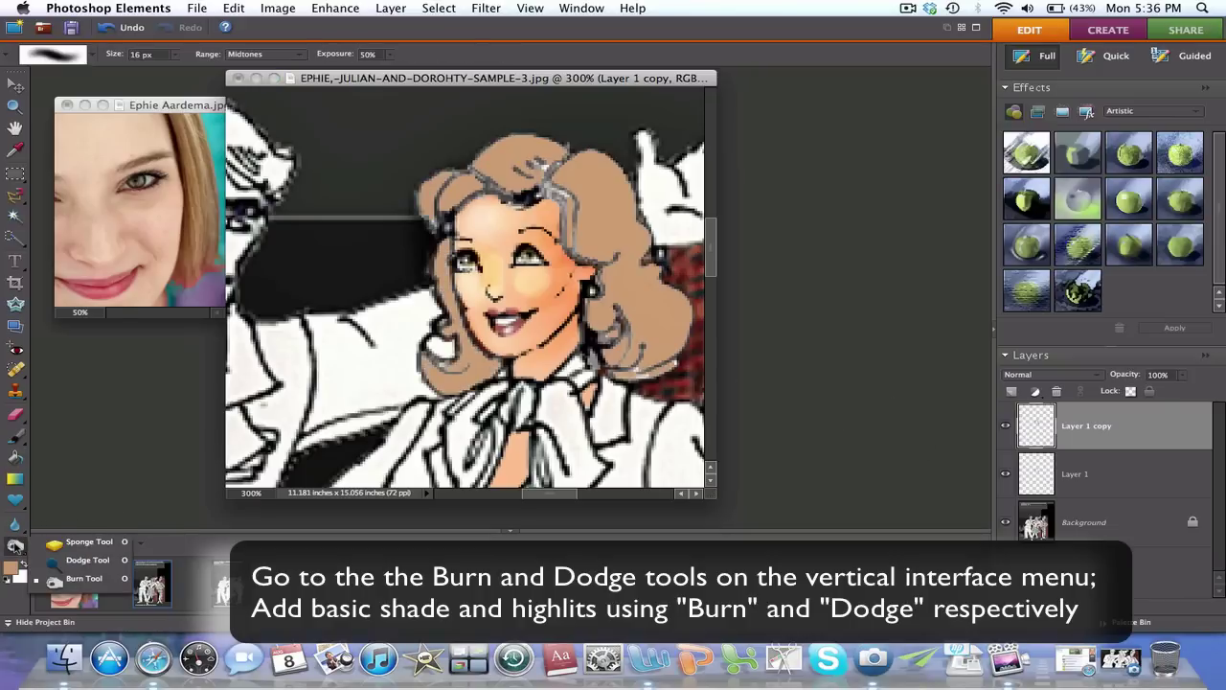
Burn darker shadows down the right side of the brown hair with the Burn Tool
{"action": "left_click", "coordinate": [71, 577]}
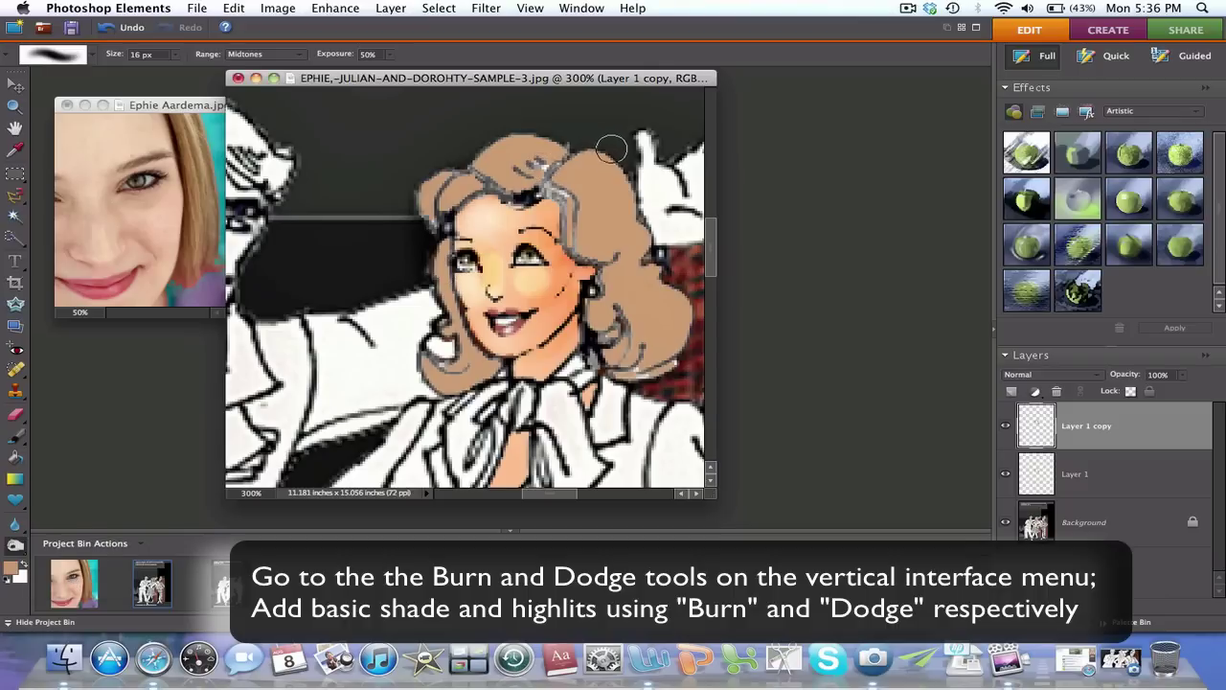
{"action": "mouse_move", "coordinate": [588, 150]}
{"action": "left_mouse_down"}
{"action": "mouse_move", "coordinate": [638, 210]}
{"action": "mouse_move", "coordinate": [618, 356]}
{"action": "mouse_move", "coordinate": [624, 241]}
{"action": "mouse_move", "coordinate": [584, 152]}
{"action": "mouse_move", "coordinate": [591, 225]}
{"action": "mouse_move", "coordinate": [642, 273]}
{"action": "mouse_move", "coordinate": [676, 340]}
{"action": "mouse_move", "coordinate": [613, 349]}
{"action": "mouse_move", "coordinate": [583, 222]}
{"action": "mouse_move", "coordinate": [522, 192]}
{"action": "mouse_move", "coordinate": [451, 196]}
{"action": "mouse_move", "coordinate": [436, 224]}
{"action": "mouse_move", "coordinate": [450, 331]}
{"action": "mouse_move", "coordinate": [484, 367]}
{"action": "mouse_move", "coordinate": [442, 251]}
{"action": "mouse_move", "coordinate": [471, 189]}
{"action": "mouse_move", "coordinate": [451, 241]}
{"action": "mouse_move", "coordinate": [501, 372]}
{"action": "mouse_move", "coordinate": [470, 347]}
{"action": "mouse_move", "coordinate": [471, 193]}
{"action": "mouse_move", "coordinate": [541, 188]}
{"action": "mouse_move", "coordinate": [591, 251]}
{"action": "mouse_move", "coordinate": [581, 320]}
{"action": "mouse_move", "coordinate": [599, 372]}
{"action": "mouse_move", "coordinate": [573, 320]}
{"action": "mouse_move", "coordinate": [572, 197]}
{"action": "mouse_move", "coordinate": [545, 187]}
{"action": "mouse_move", "coordinate": [551, 153]}
{"action": "mouse_move", "coordinate": [531, 186]}
{"action": "mouse_move", "coordinate": [576, 254]}
{"action": "mouse_move", "coordinate": [549, 201]}
{"action": "mouse_move", "coordinate": [563, 156]}
{"action": "left_mouse_up"}
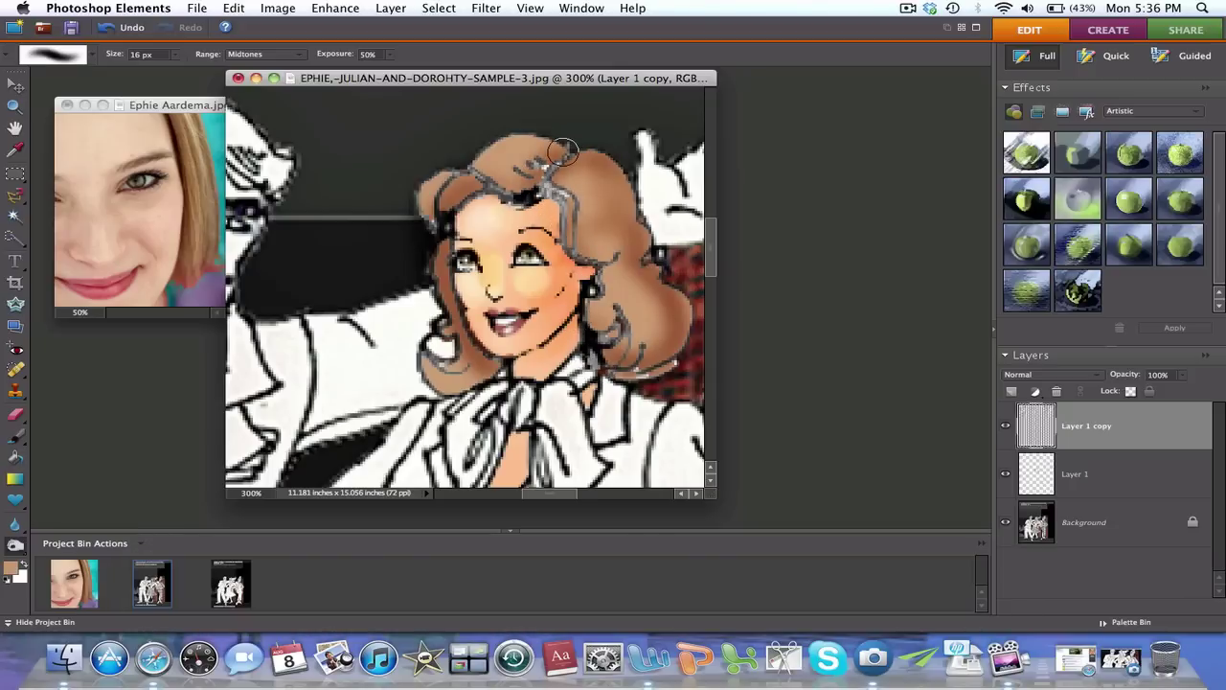
{"action": "left_click", "coordinate": [15, 545]}
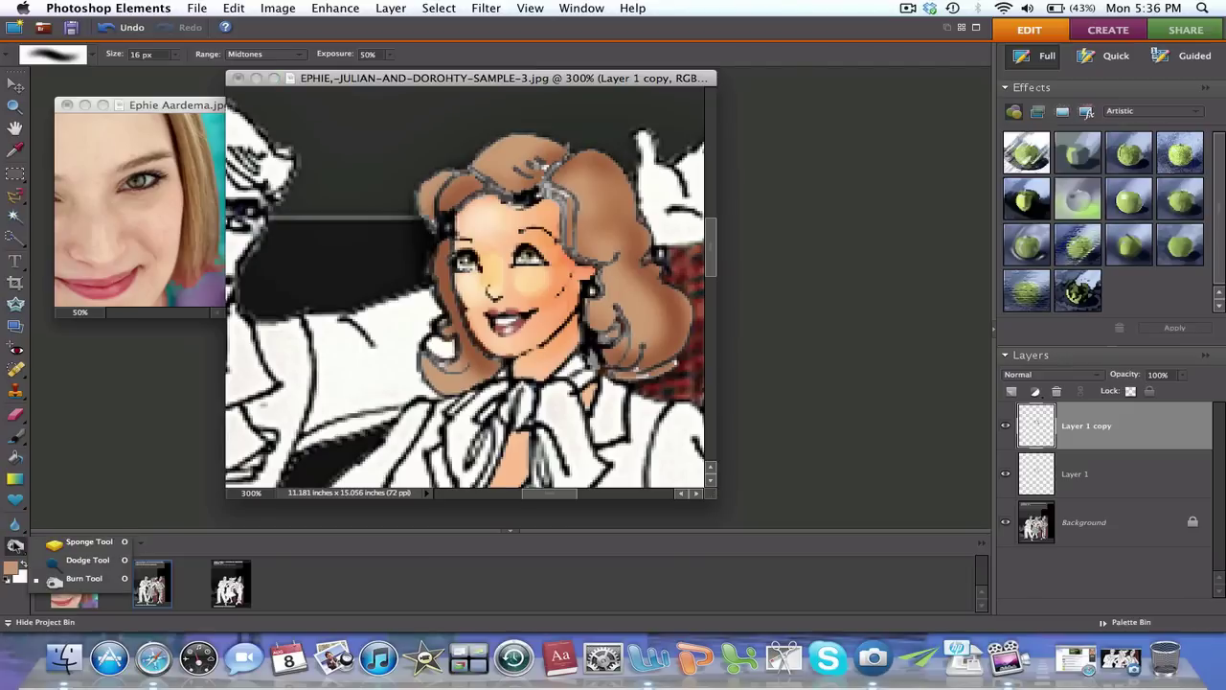
{"action": "left_click", "coordinate": [77, 560]}
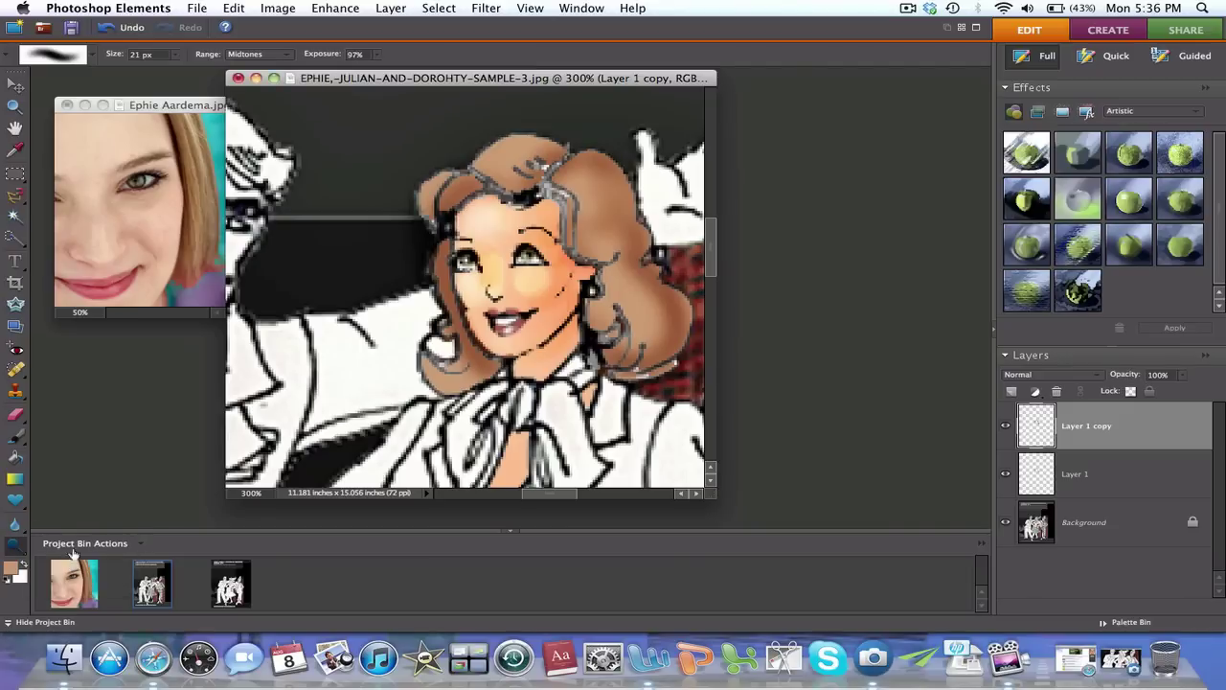
Make light peach #ffcc99 the foreground colour and dodge highlights down the hair strands
{"action": "left_click", "coordinate": [15, 567]}
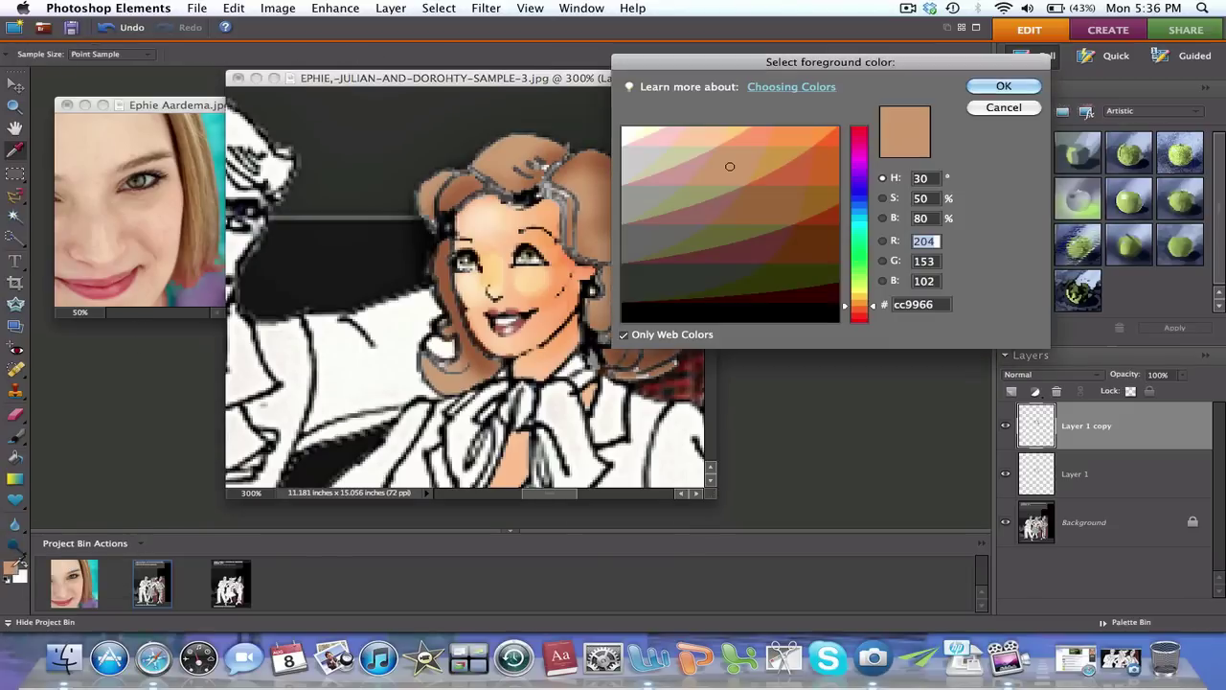
{"action": "left_click", "coordinate": [700, 135]}
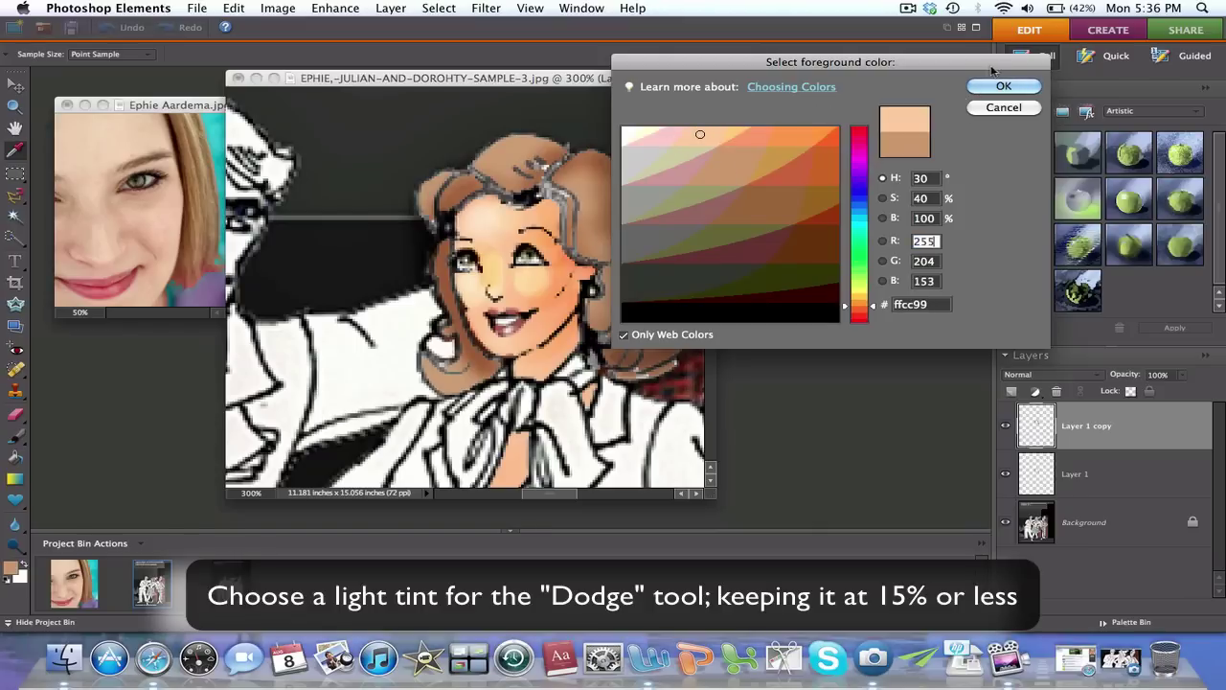
{"action": "left_click", "coordinate": [998, 87]}
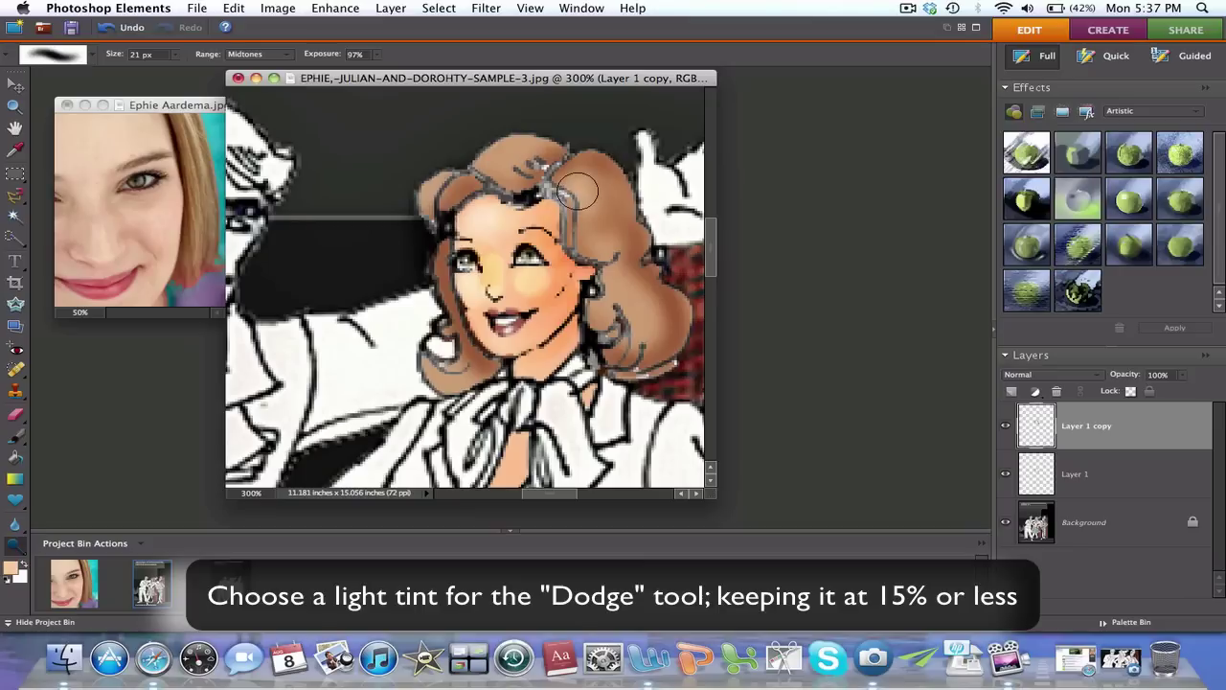
{"action": "left_click_drag", "start_coordinate": [586, 210], "coordinate": [648, 319]}
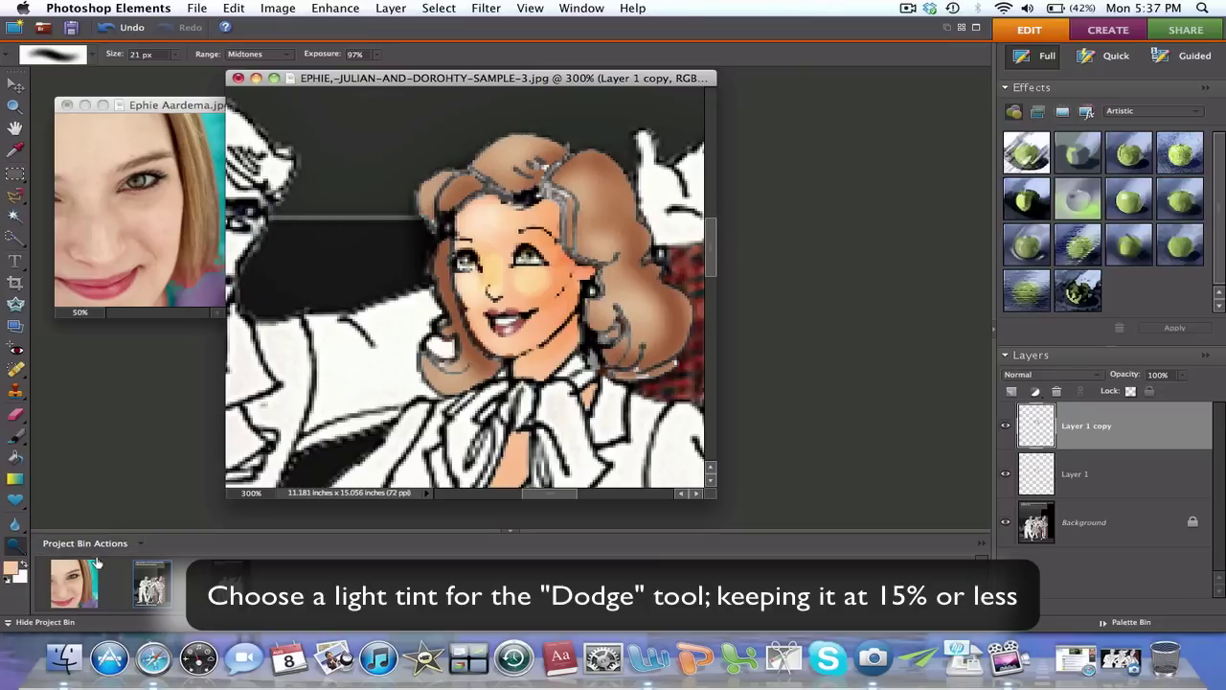
Make the darker brown #996633 the foreground colour
{"action": "left_click", "coordinate": [12, 567]}
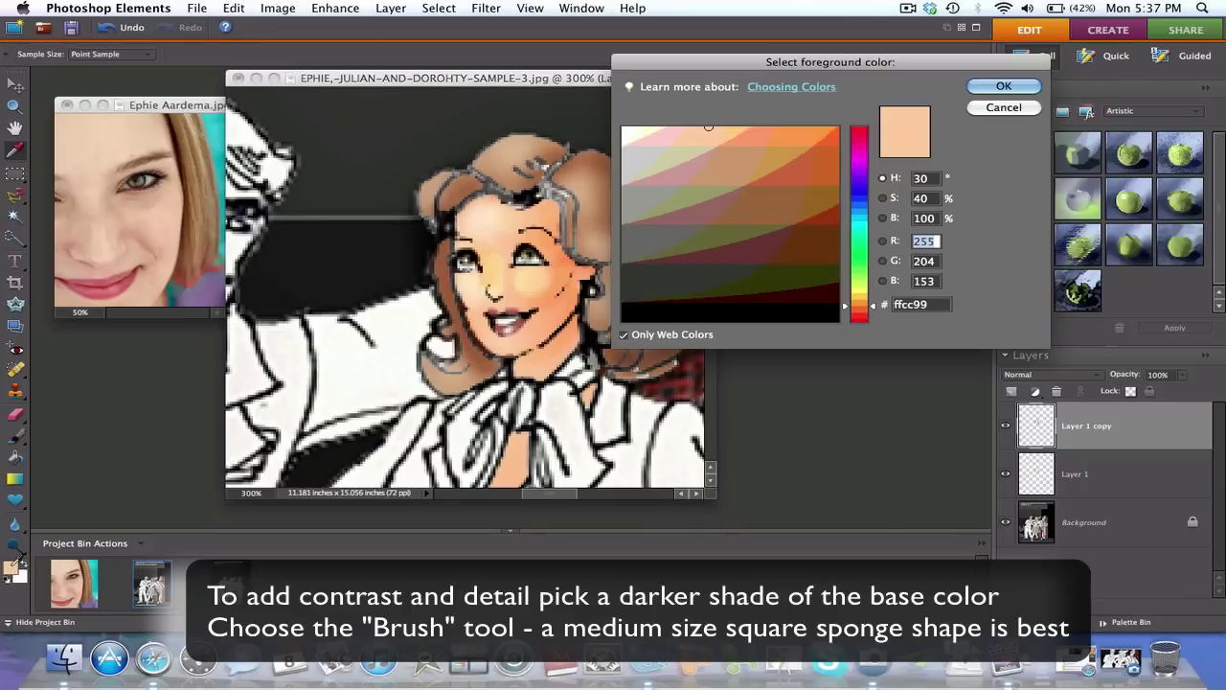
{"action": "left_click", "coordinate": [761, 202]}
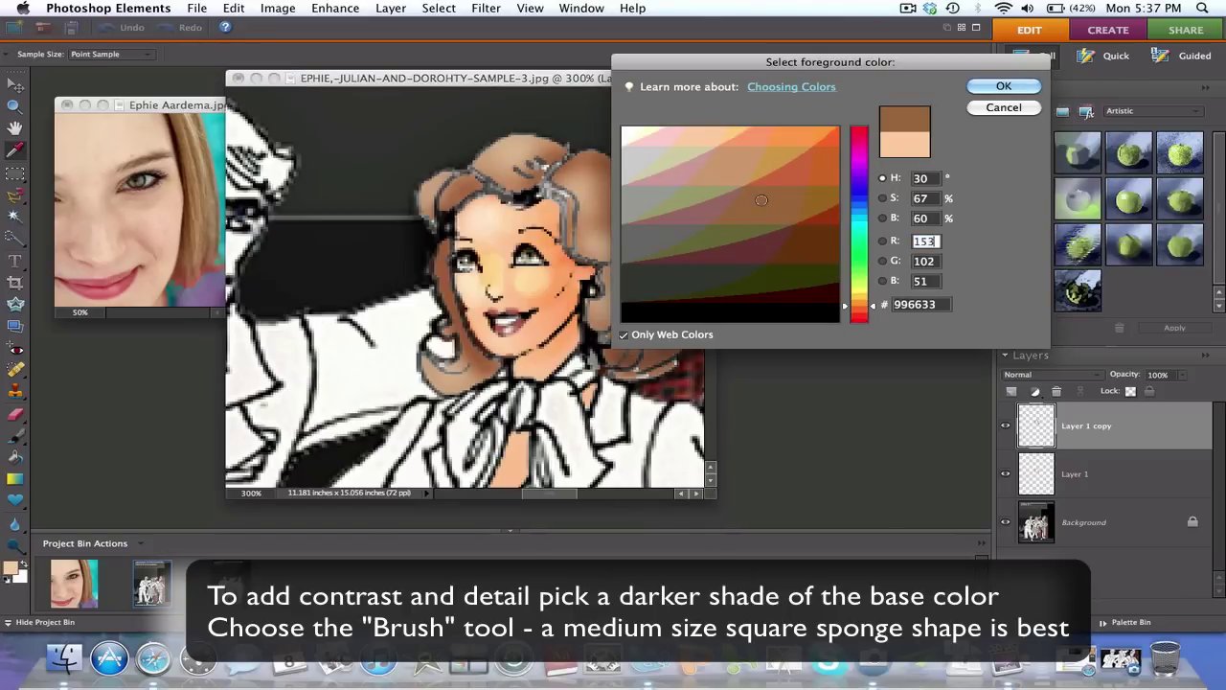
{"action": "left_click", "coordinate": [1004, 86]}
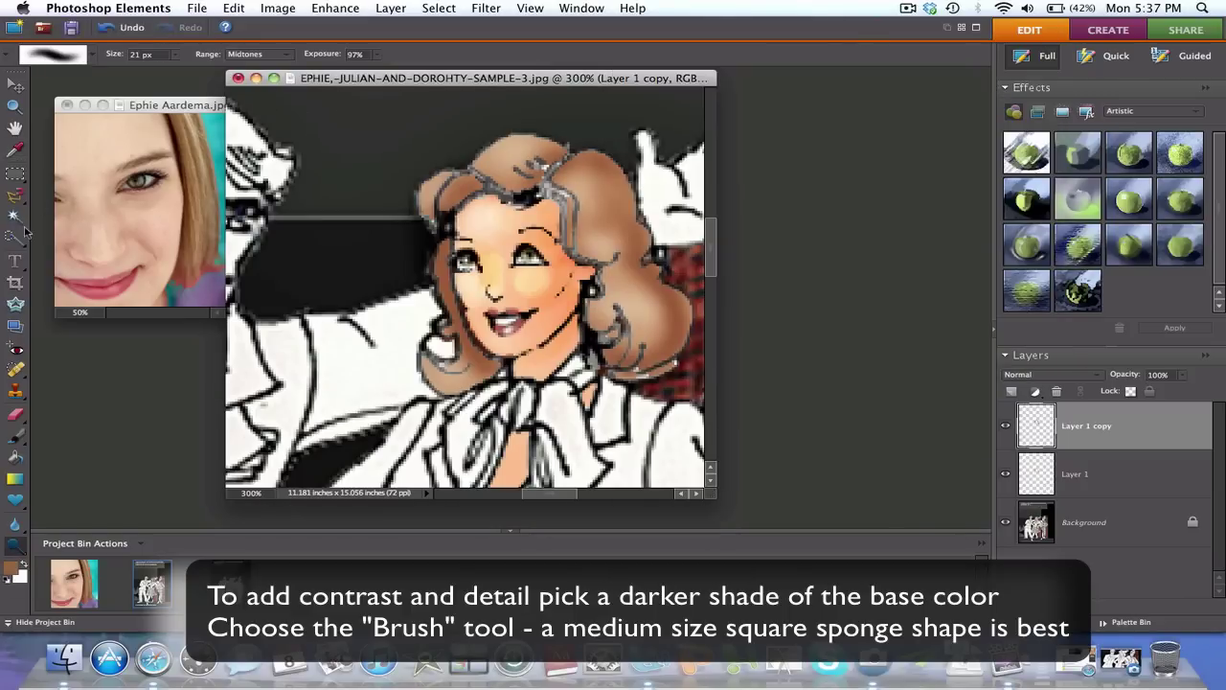
Switch to the Brush tool with a medium sponge-style tip at 13 px
{"action": "left_click", "coordinate": [20, 435]}
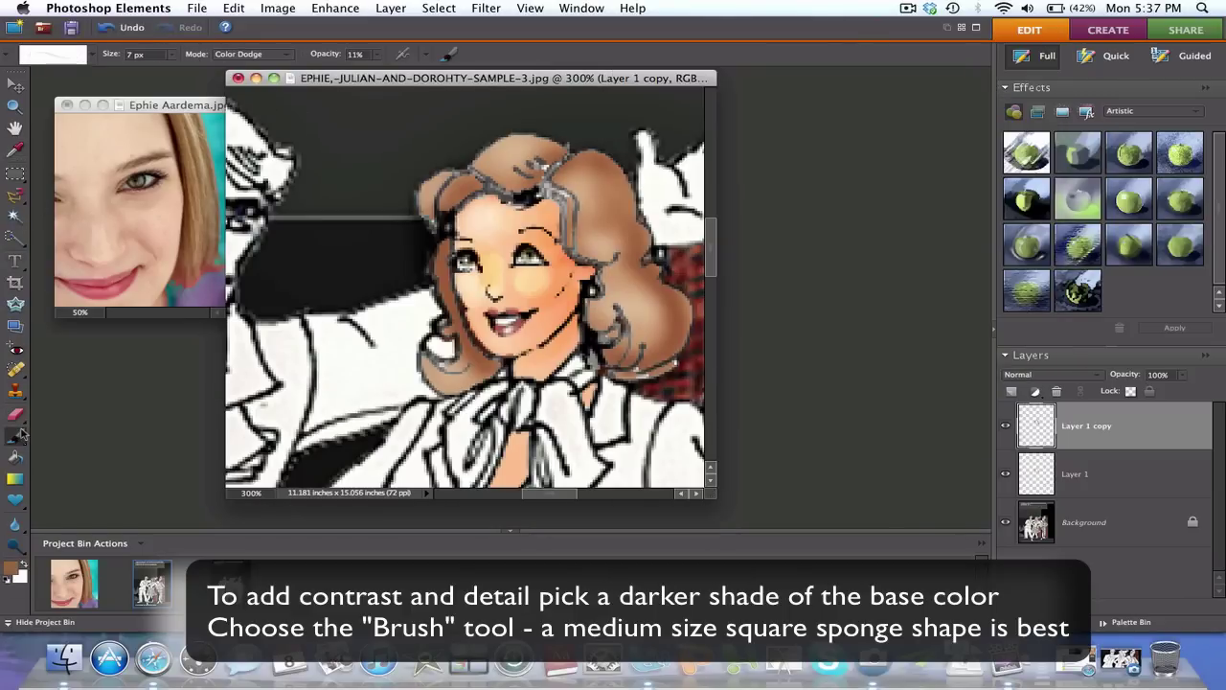
{"action": "left_click", "coordinate": [95, 58]}
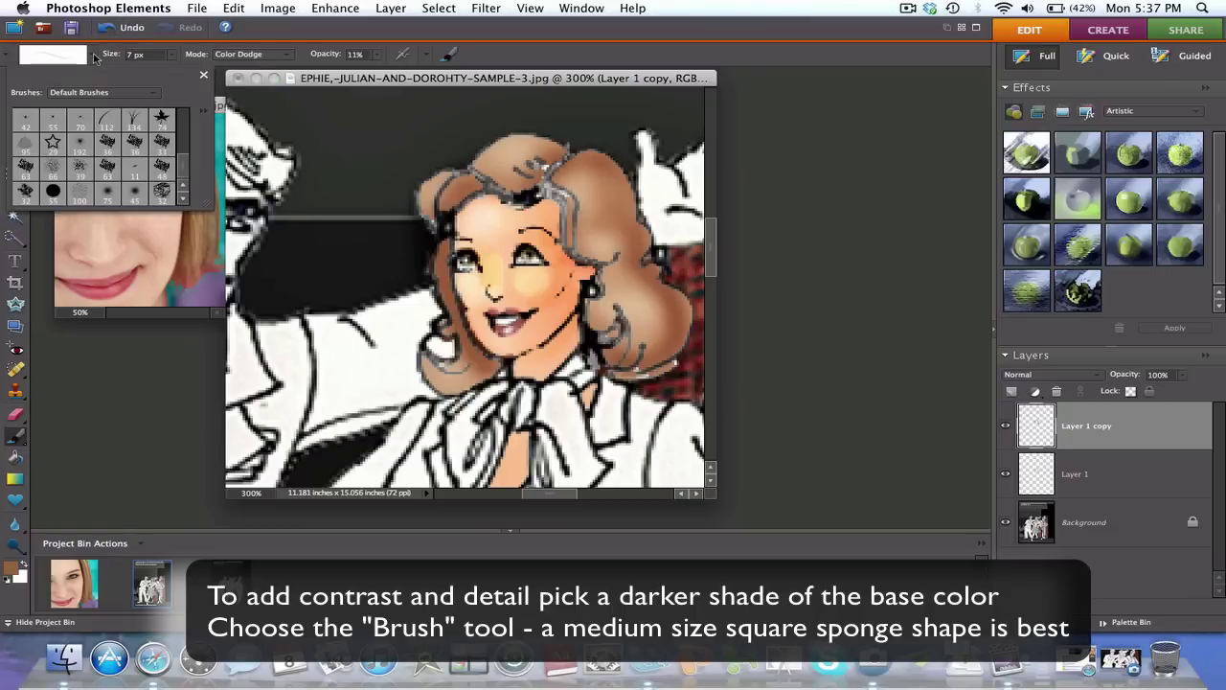
{"action": "left_click", "coordinate": [24, 194]}
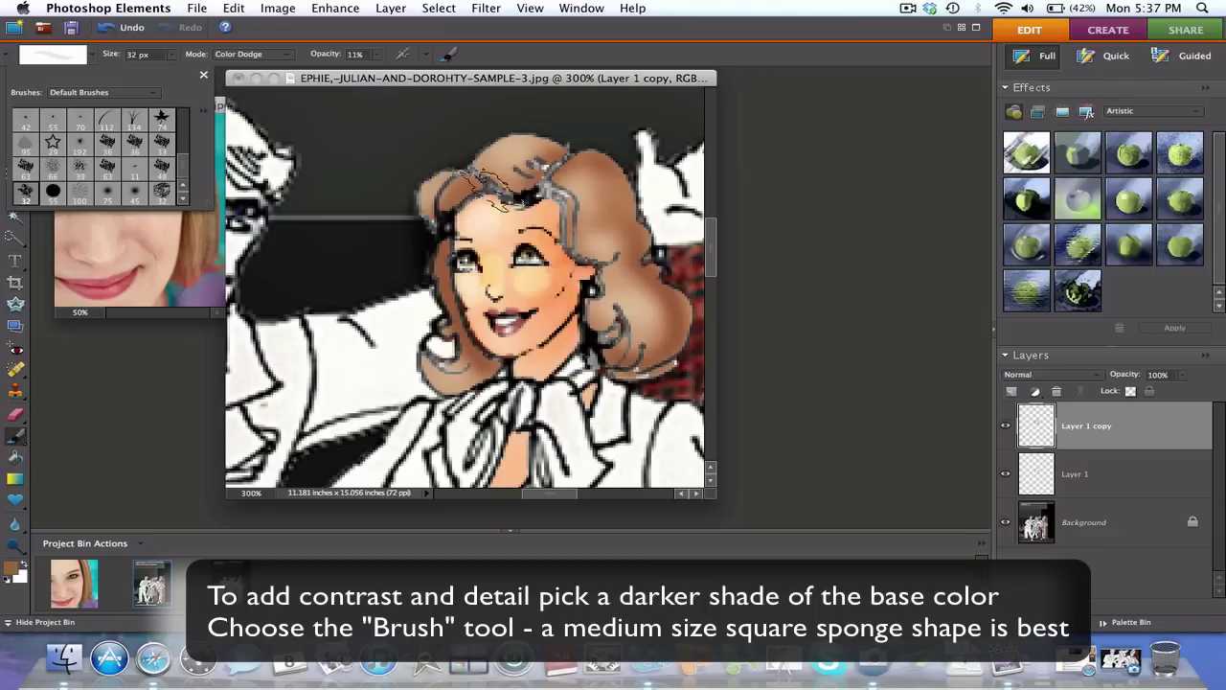
{"action": "left_click", "coordinate": [171, 59]}
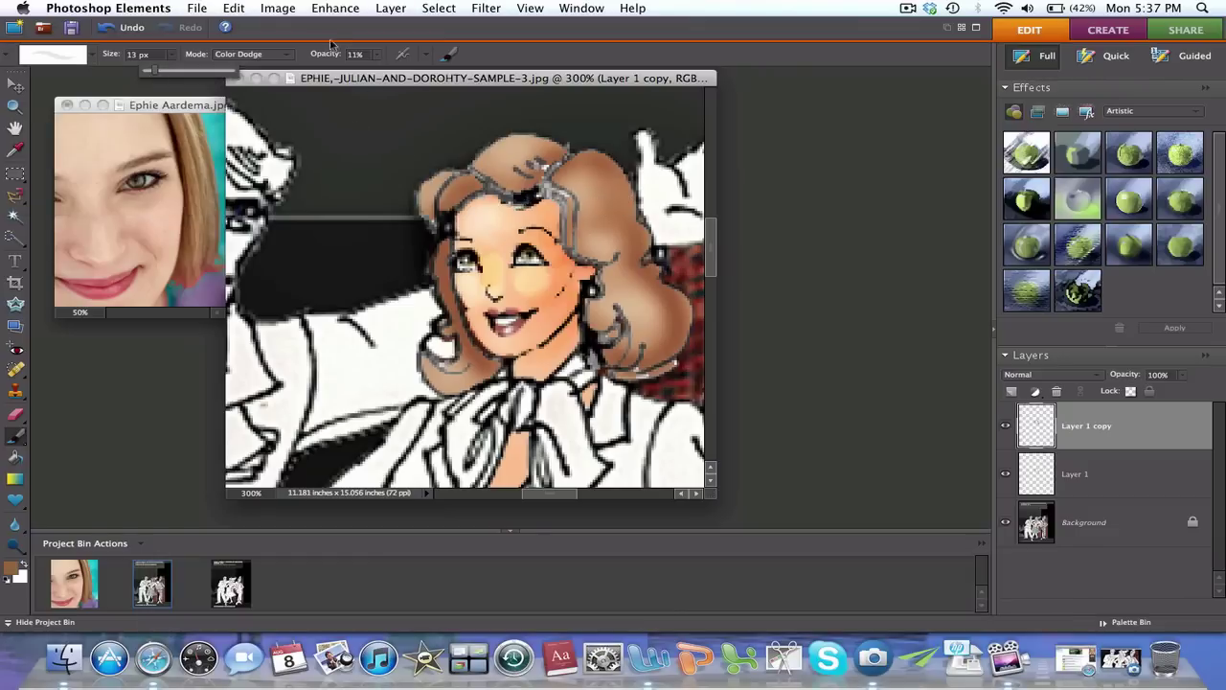
Set the brush mode to Color Burn and darken a shadow and the top of the hair
{"action": "left_click", "coordinate": [284, 55]}
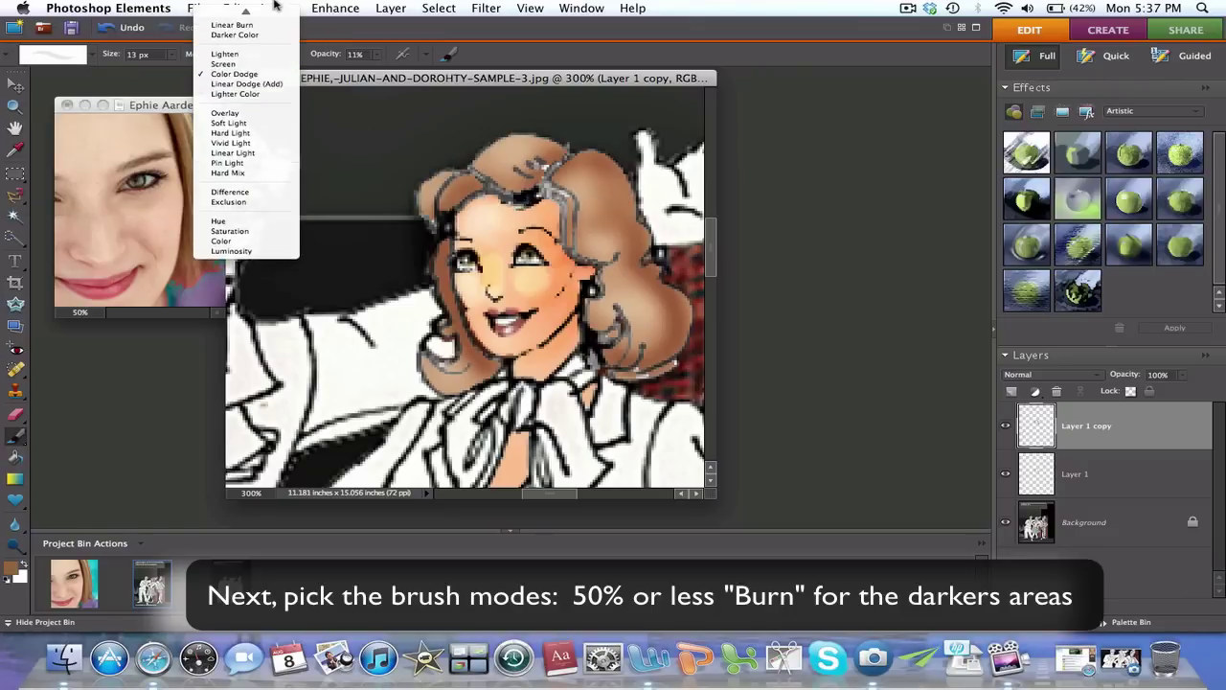
{"action": "left_click", "coordinate": [257, 81]}
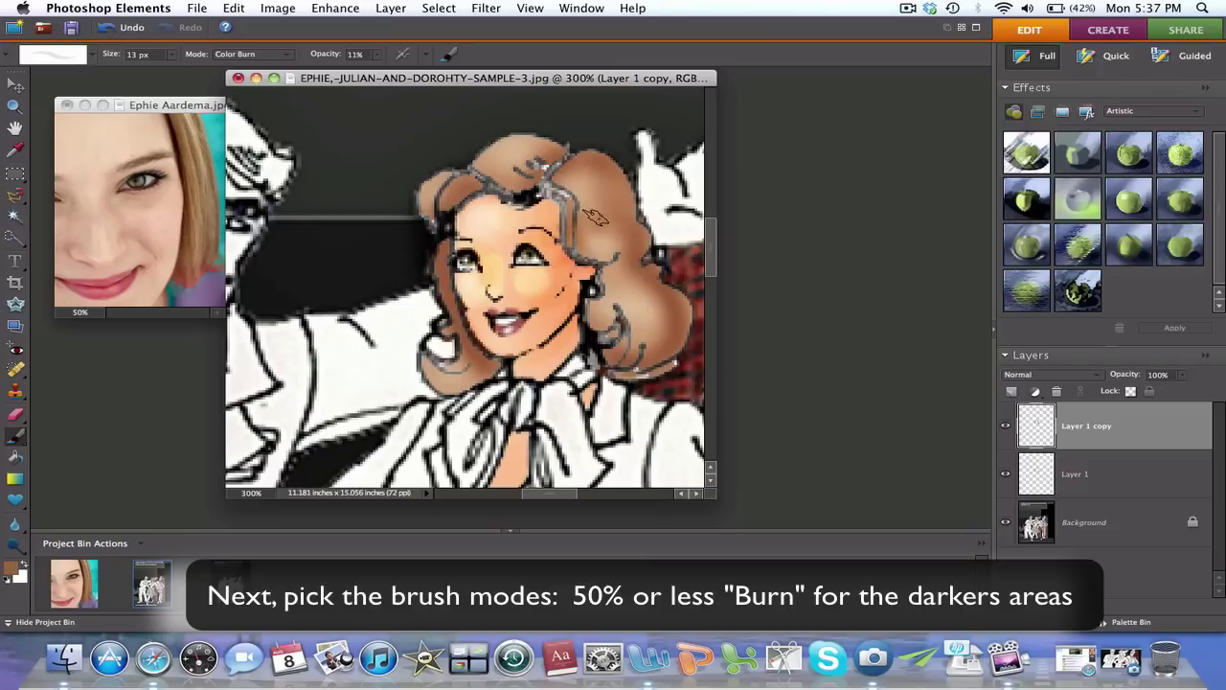
{"action": "mouse_move", "coordinate": [619, 211]}
{"action": "left_mouse_down"}
{"action": "mouse_move", "coordinate": [581, 248]}
{"action": "mouse_move", "coordinate": [613, 230]}
{"action": "mouse_move", "coordinate": [637, 264]}
{"action": "mouse_move", "coordinate": [618, 280]}
{"action": "mouse_move", "coordinate": [610, 259]}
{"action": "mouse_move", "coordinate": [639, 359]}
{"action": "mouse_move", "coordinate": [599, 334]}
{"action": "mouse_move", "coordinate": [604, 317]}
{"action": "left_mouse_up"}
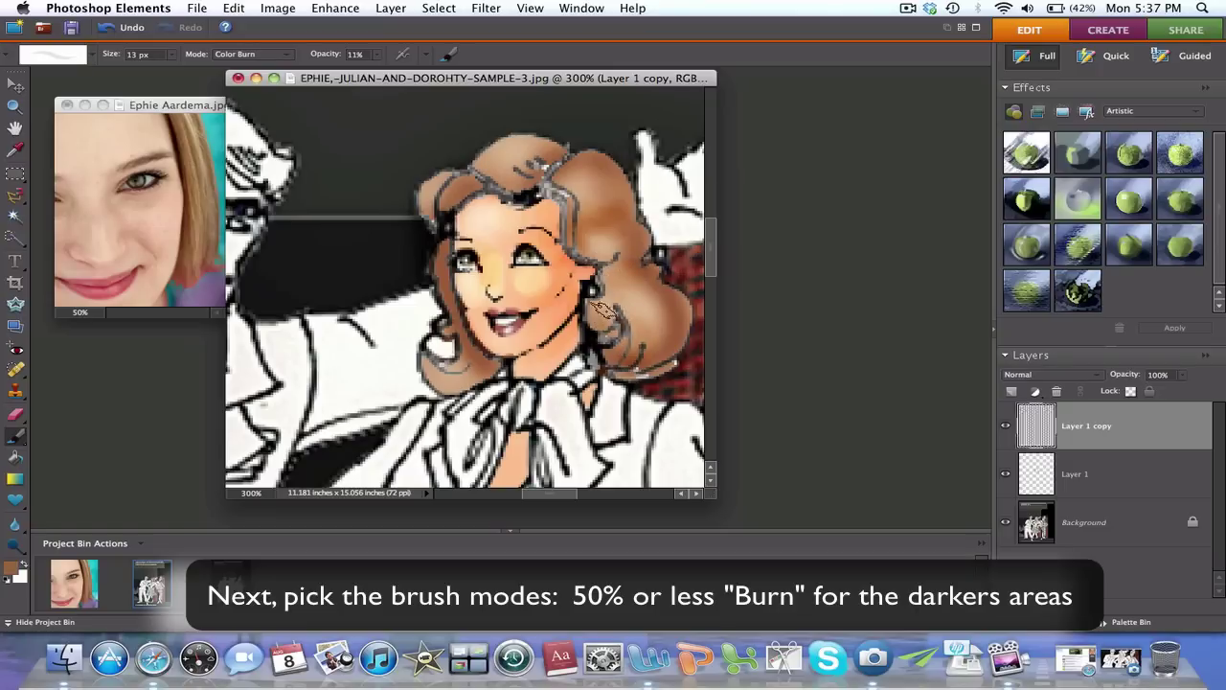
{"action": "mouse_move", "coordinate": [523, 174]}
{"action": "left_mouse_down"}
{"action": "mouse_move", "coordinate": [538, 143]}
{"action": "mouse_move", "coordinate": [560, 178]}
{"action": "mouse_move", "coordinate": [604, 161]}
{"action": "mouse_move", "coordinate": [556, 191]}
{"action": "mouse_move", "coordinate": [542, 177]}
{"action": "mouse_move", "coordinate": [570, 197]}
{"action": "mouse_move", "coordinate": [589, 251]}
{"action": "mouse_move", "coordinate": [577, 204]}
{"action": "mouse_move", "coordinate": [594, 316]}
{"action": "mouse_move", "coordinate": [621, 347]}
{"action": "mouse_move", "coordinate": [628, 300]}
{"action": "left_mouse_up"}
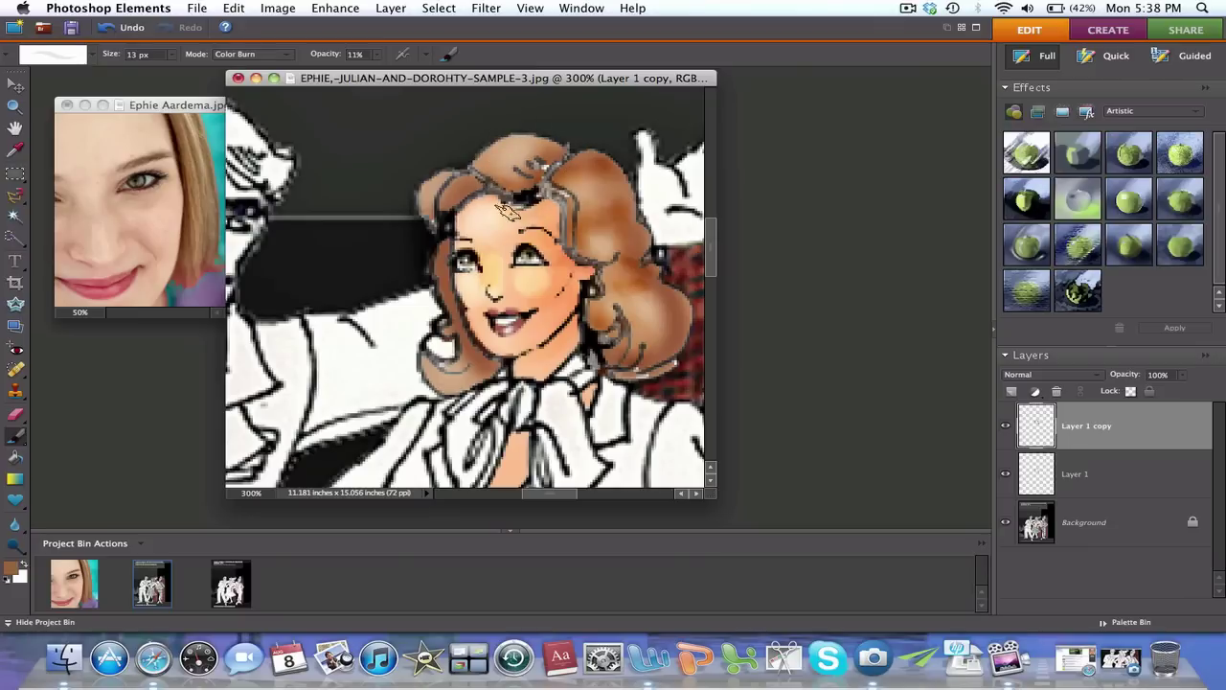
Raise brush opacity to 34% and burn the left and right hair edges
{"action": "key", "text": "3"}
{"action": "key", "text": "4"}
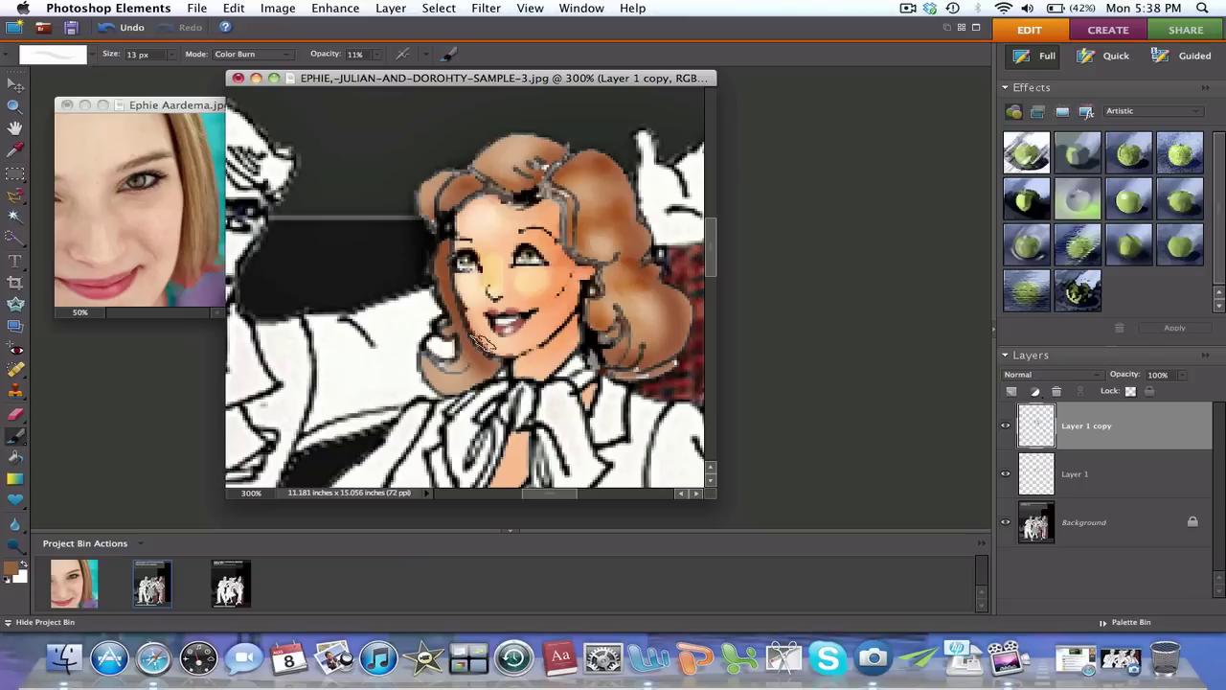
{"action": "mouse_move", "coordinate": [458, 181]}
{"action": "left_mouse_down"}
{"action": "mouse_move", "coordinate": [518, 176]}
{"action": "mouse_move", "coordinate": [472, 177]}
{"action": "mouse_move", "coordinate": [436, 216]}
{"action": "mouse_move", "coordinate": [544, 187]}
{"action": "mouse_move", "coordinate": [588, 266]}
{"action": "left_mouse_up"}
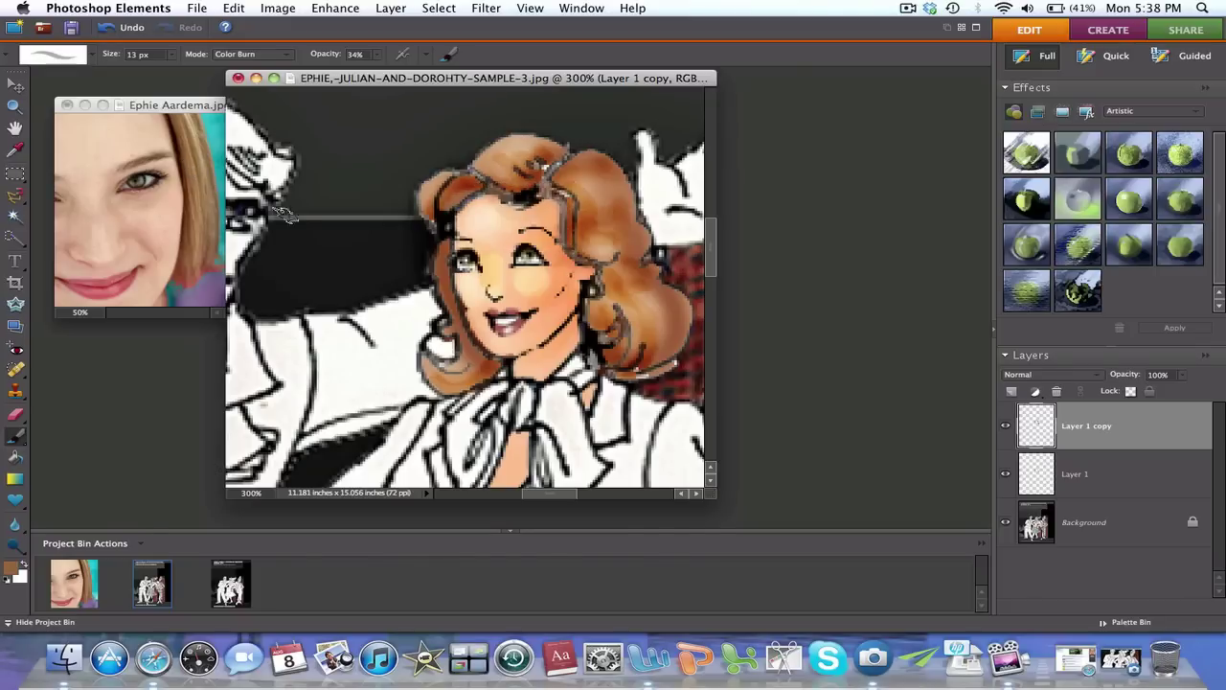
Set the foreground to pale yellow #ffffcc and the brush to Color Dodge at 10% opacity
{"action": "left_click", "coordinate": [17, 569]}
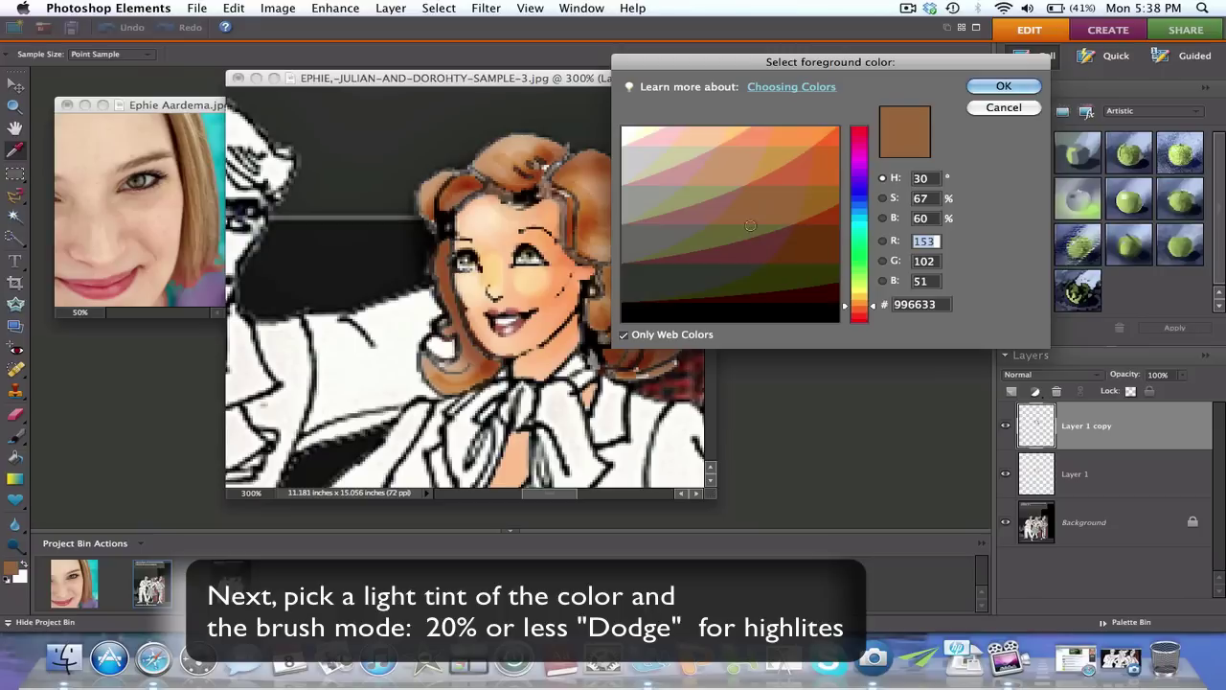
{"action": "left_click", "coordinate": [686, 133]}
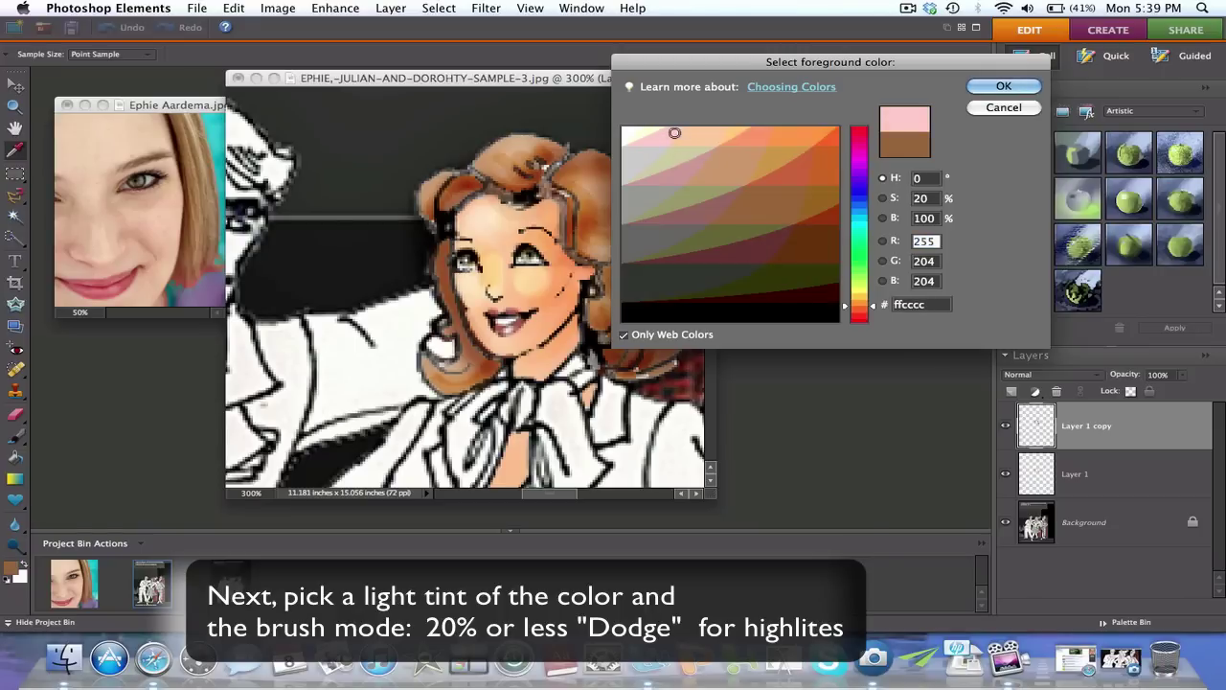
{"action": "left_click", "coordinate": [654, 130]}
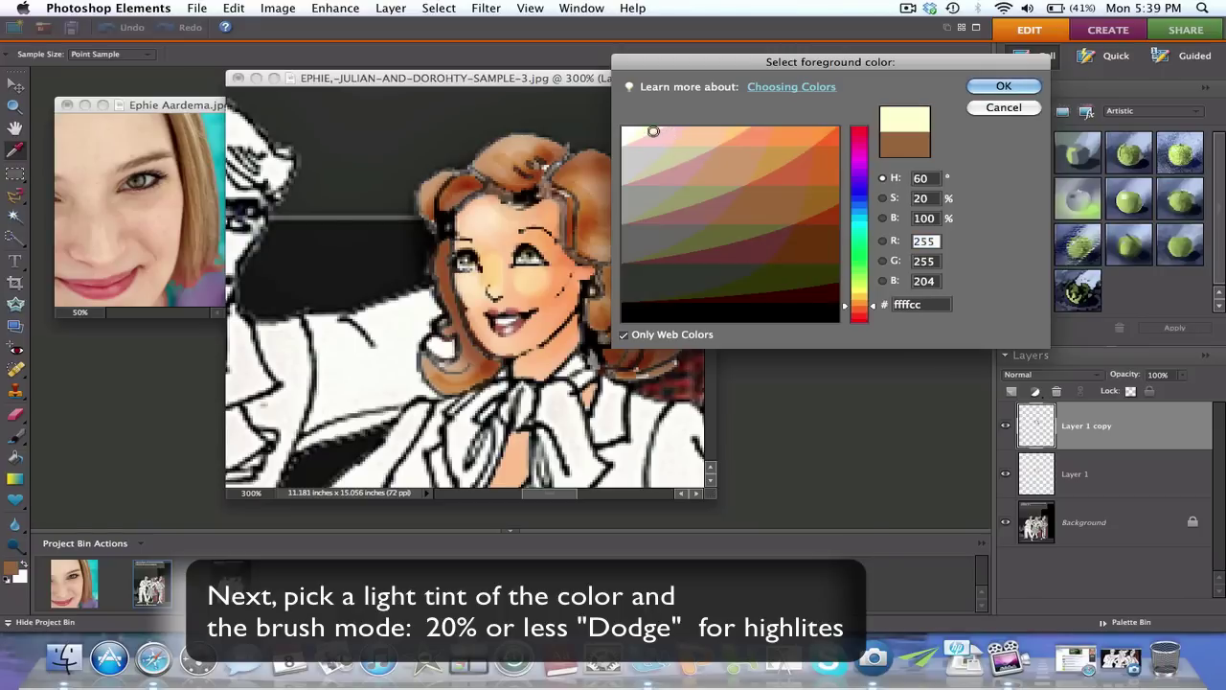
{"action": "left_click", "coordinate": [1003, 85]}
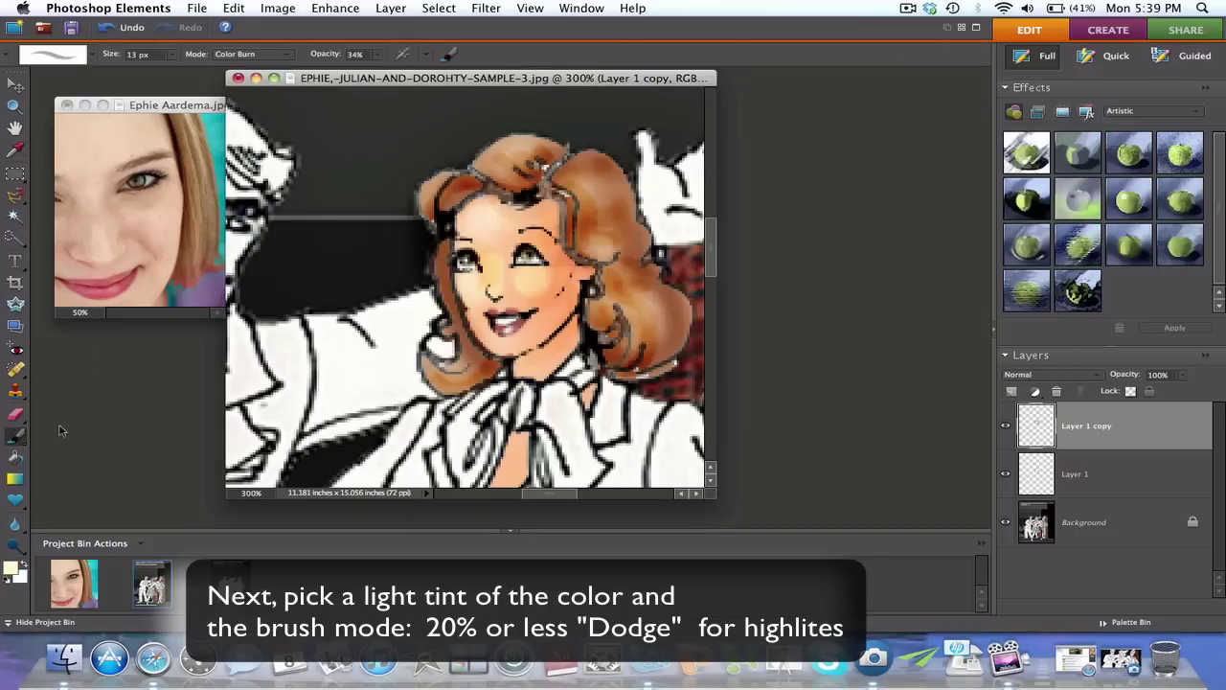
{"action": "left_click", "coordinate": [288, 59]}
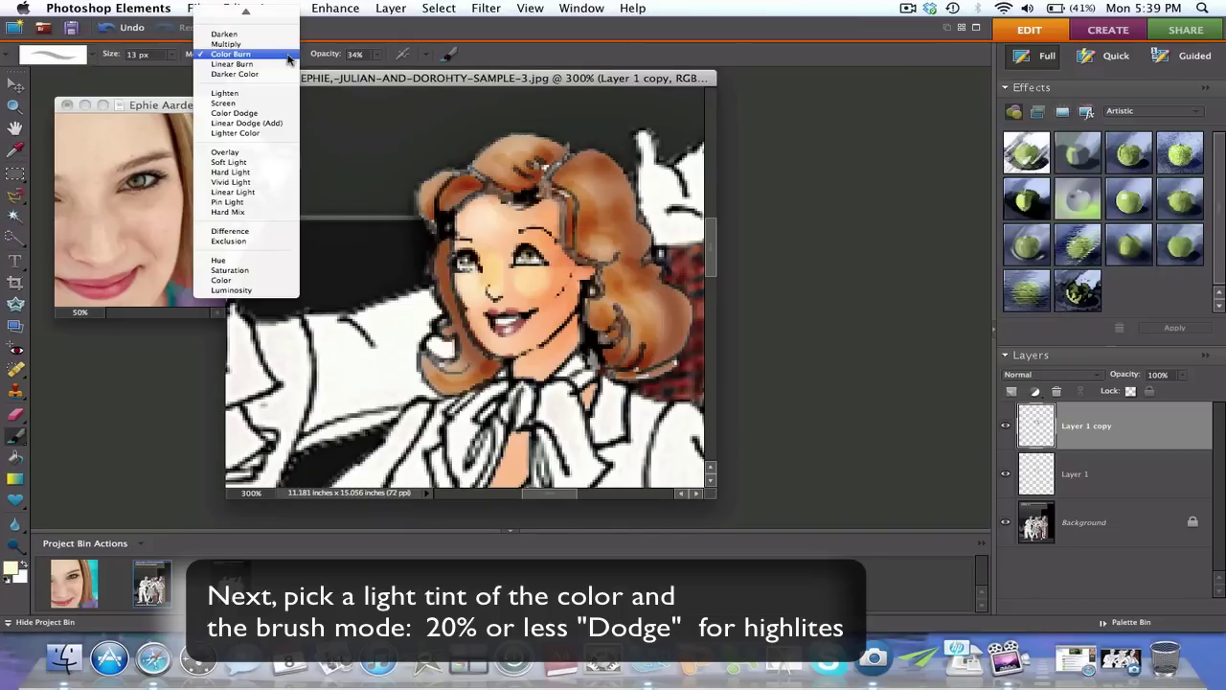
{"action": "left_click", "coordinate": [285, 113]}
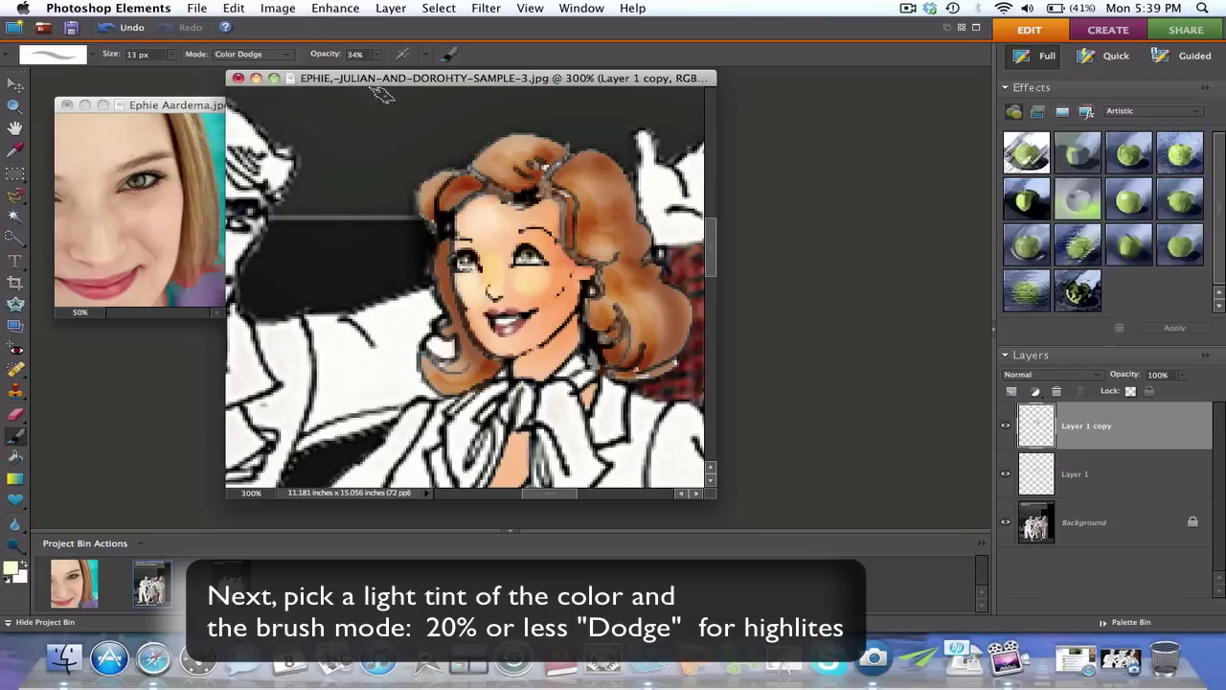
{"action": "left_click", "coordinate": [378, 54]}
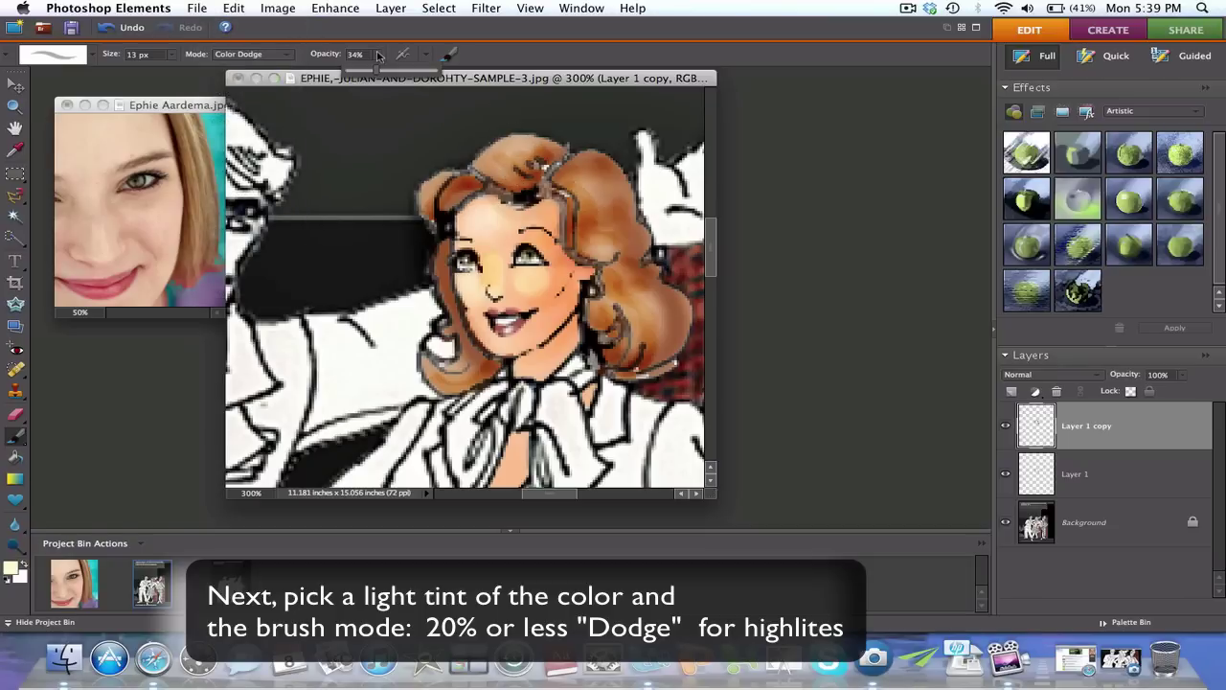
{"action": "left_click_drag", "start_coordinate": [358, 73], "coordinate": [349, 72]}
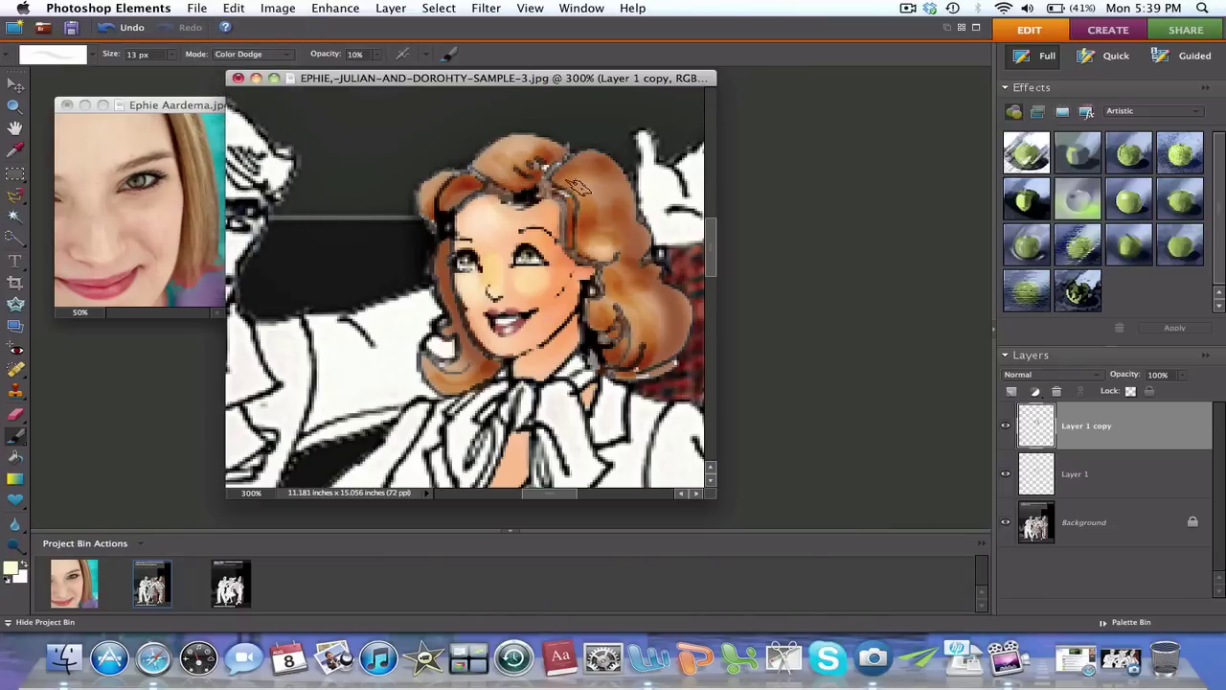
Dodge highlights onto the upper hair, right side, lower right curls and crown
{"action": "left_click_drag", "start_coordinate": [579, 178], "coordinate": [600, 172]}
{"action": "left_click_drag", "start_coordinate": [592, 239], "coordinate": [635, 240]}
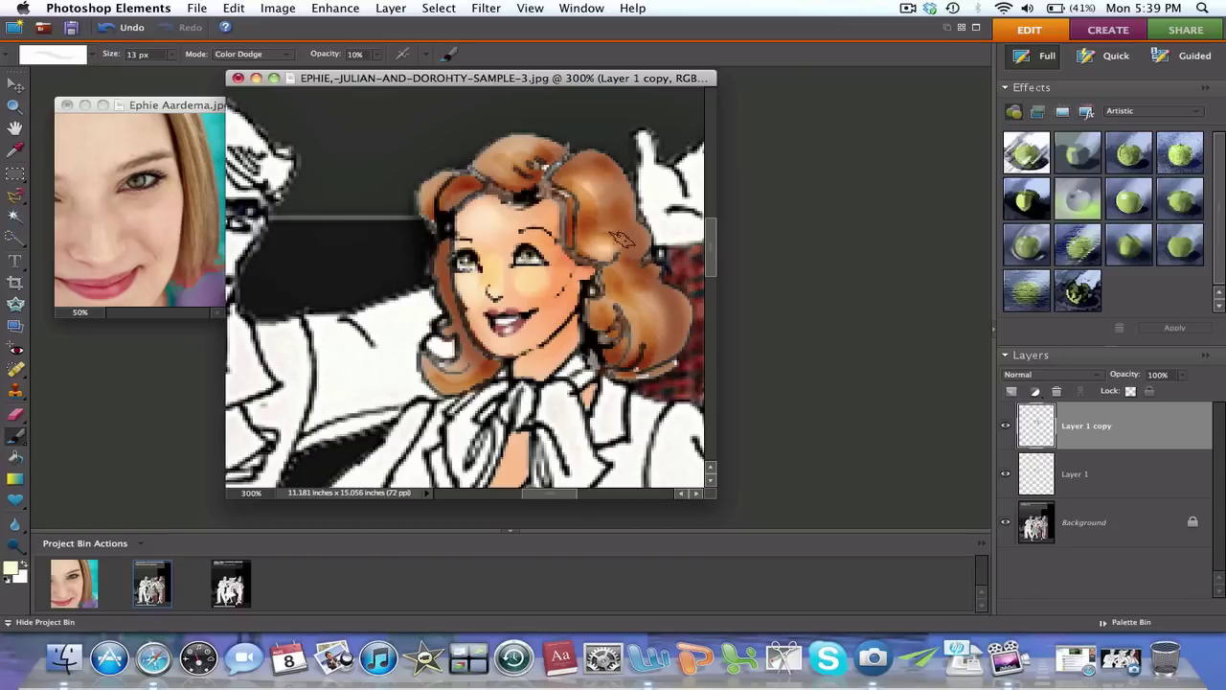
{"action": "left_click_drag", "start_coordinate": [628, 309], "coordinate": [655, 341]}
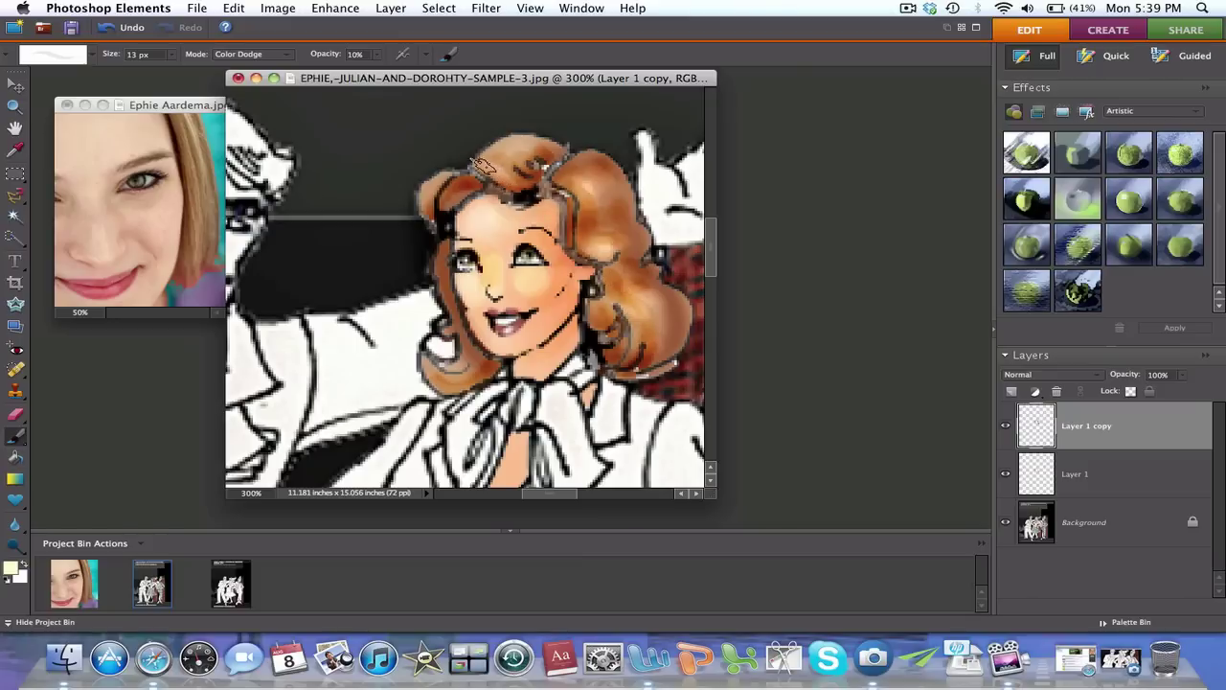
{"action": "left_click_drag", "start_coordinate": [489, 145], "coordinate": [516, 144]}
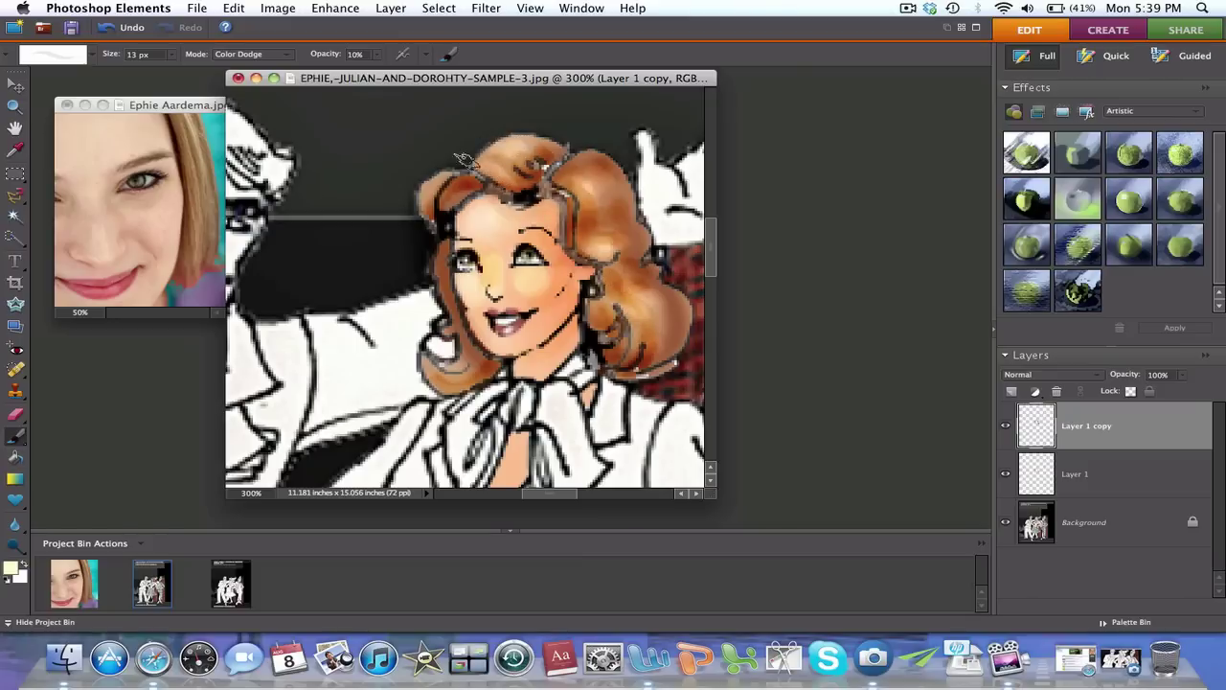
Hide Background and Layer 1, then select only the hair with Magic Wand and Inverse
{"action": "left_click", "coordinate": [1005, 524]}
{"action": "left_click", "coordinate": [1005, 475]}
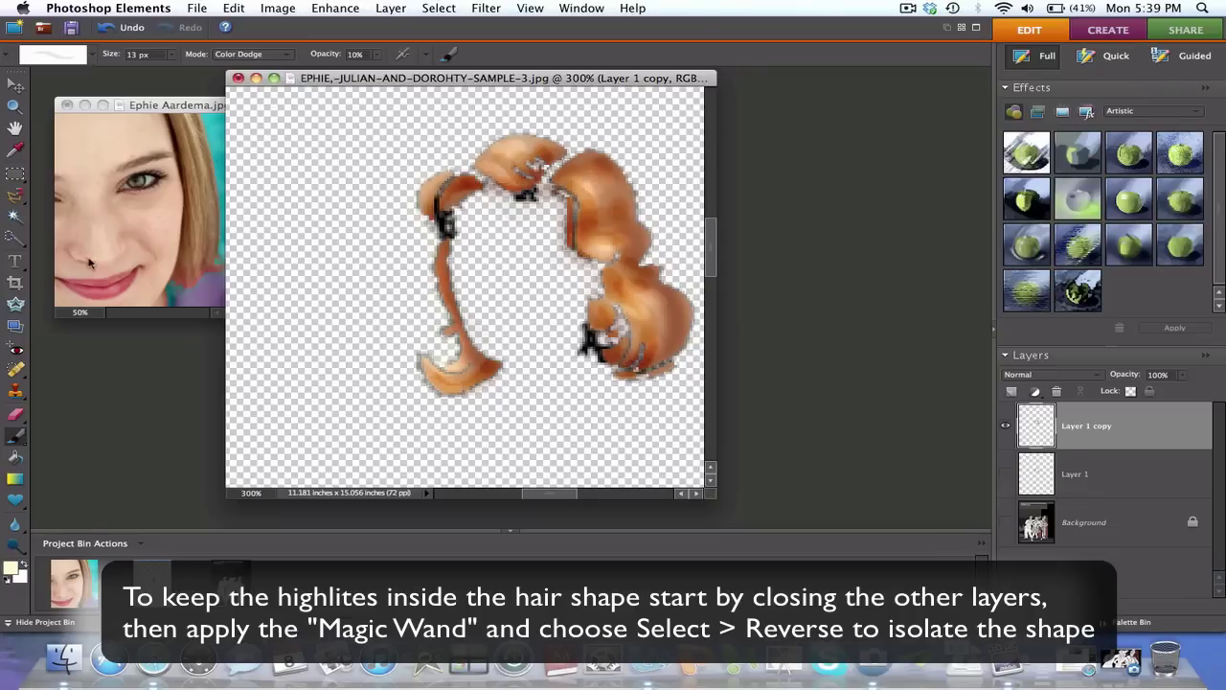
{"action": "left_click", "coordinate": [19, 217]}
{"action": "left_click", "coordinate": [384, 176]}
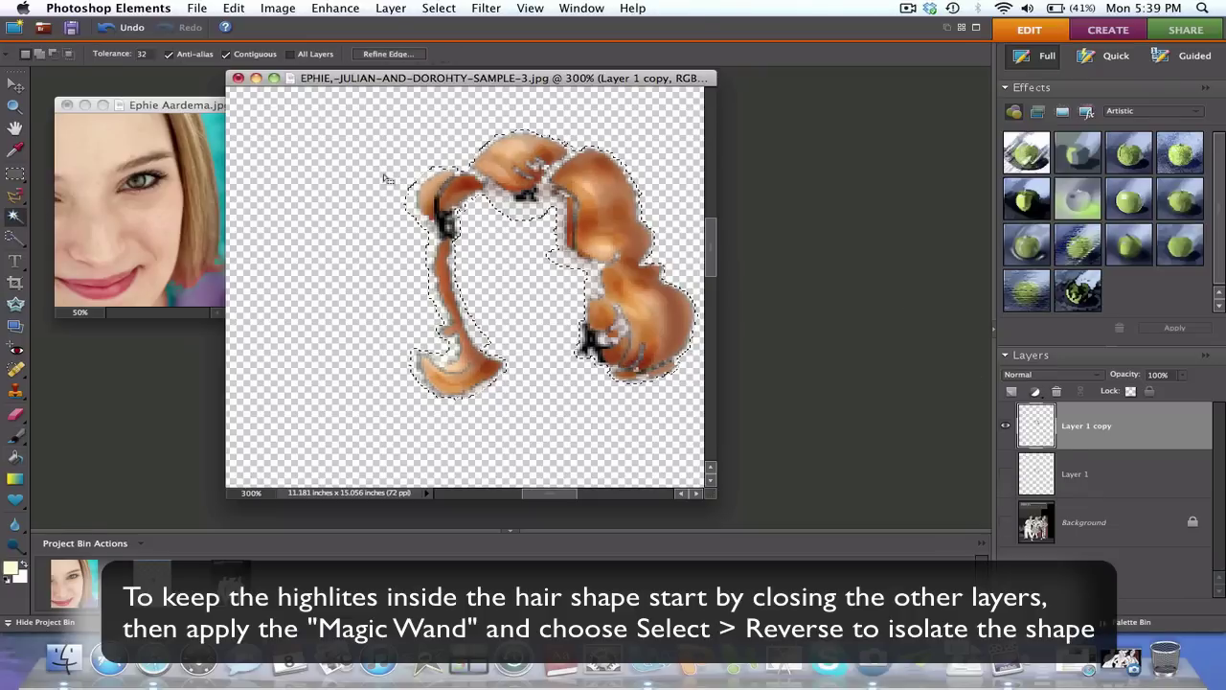
{"action": "left_click", "coordinate": [439, 7]}
{"action": "left_click", "coordinate": [452, 70]}
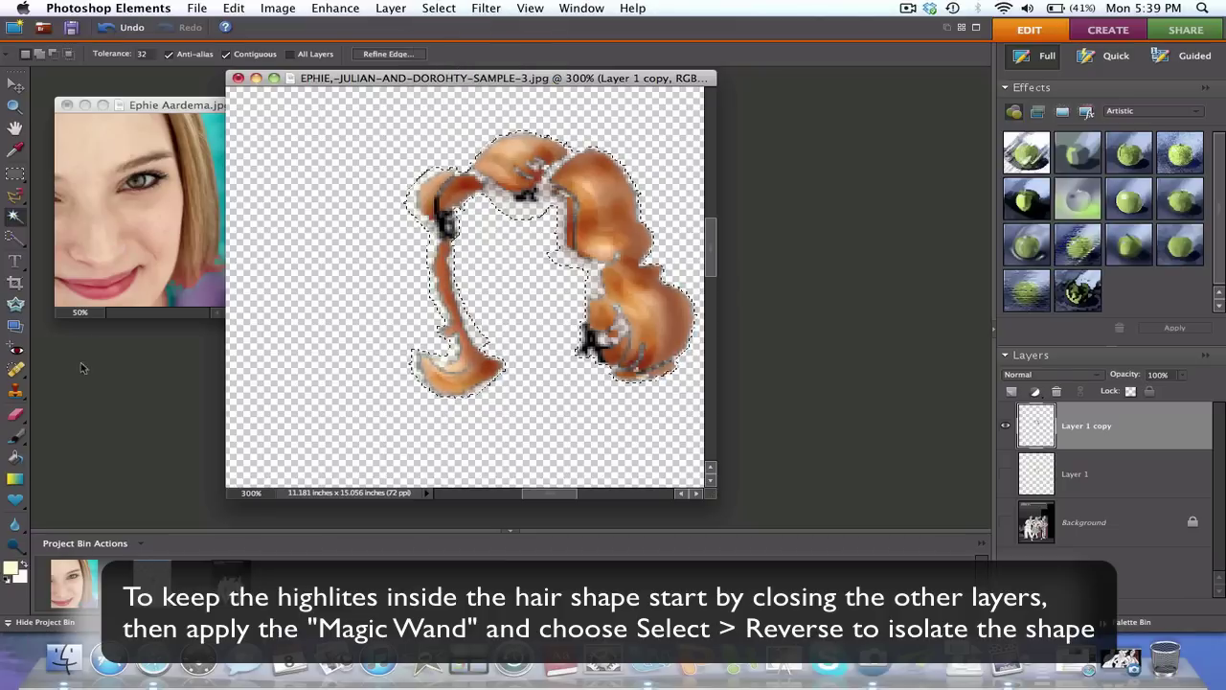
Dodge highlights inside the hair selection, including the right lobe and top strand
{"action": "left_click", "coordinate": [17, 436]}
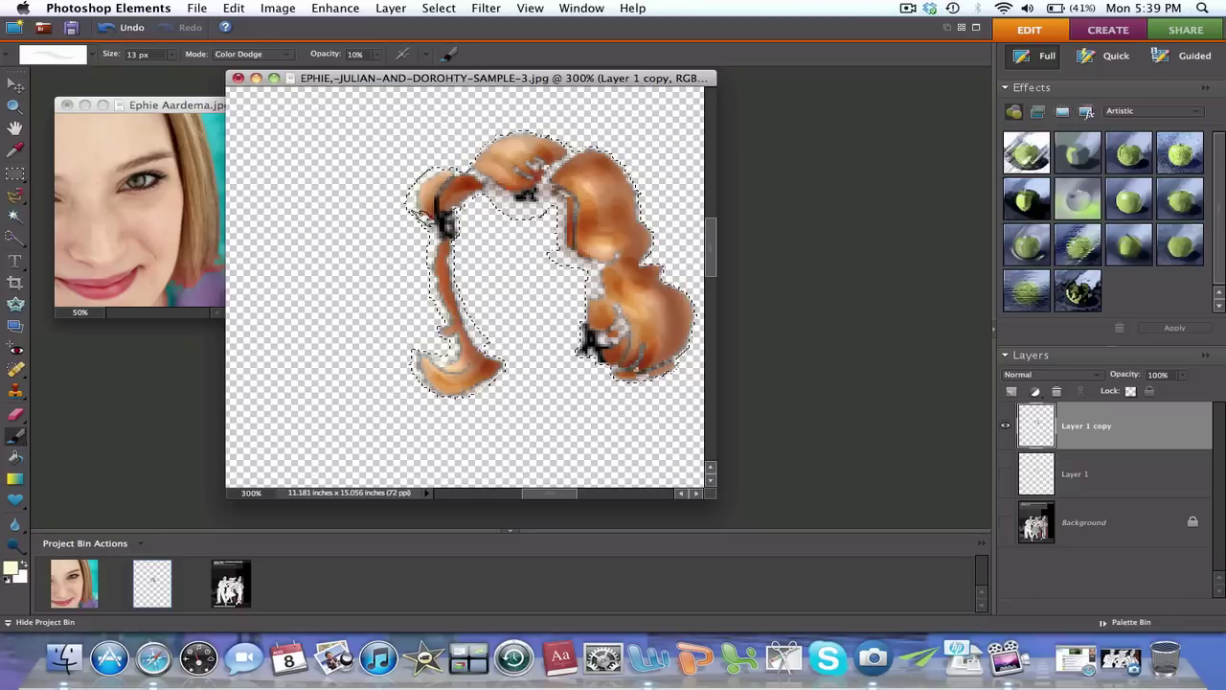
{"action": "left_click_drag", "start_coordinate": [439, 314], "coordinate": [443, 320]}
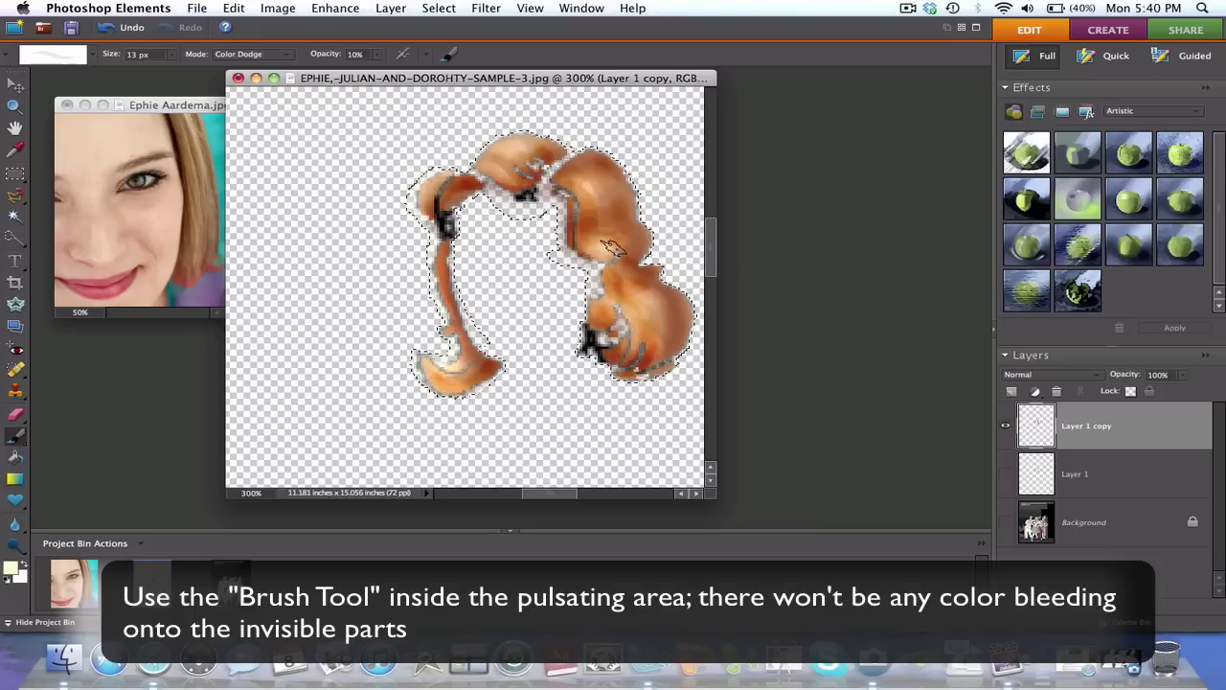
{"action": "mouse_move", "coordinate": [582, 182]}
{"action": "left_mouse_down"}
{"action": "mouse_move", "coordinate": [500, 156]}
{"action": "mouse_move", "coordinate": [533, 144]}
{"action": "left_mouse_up"}
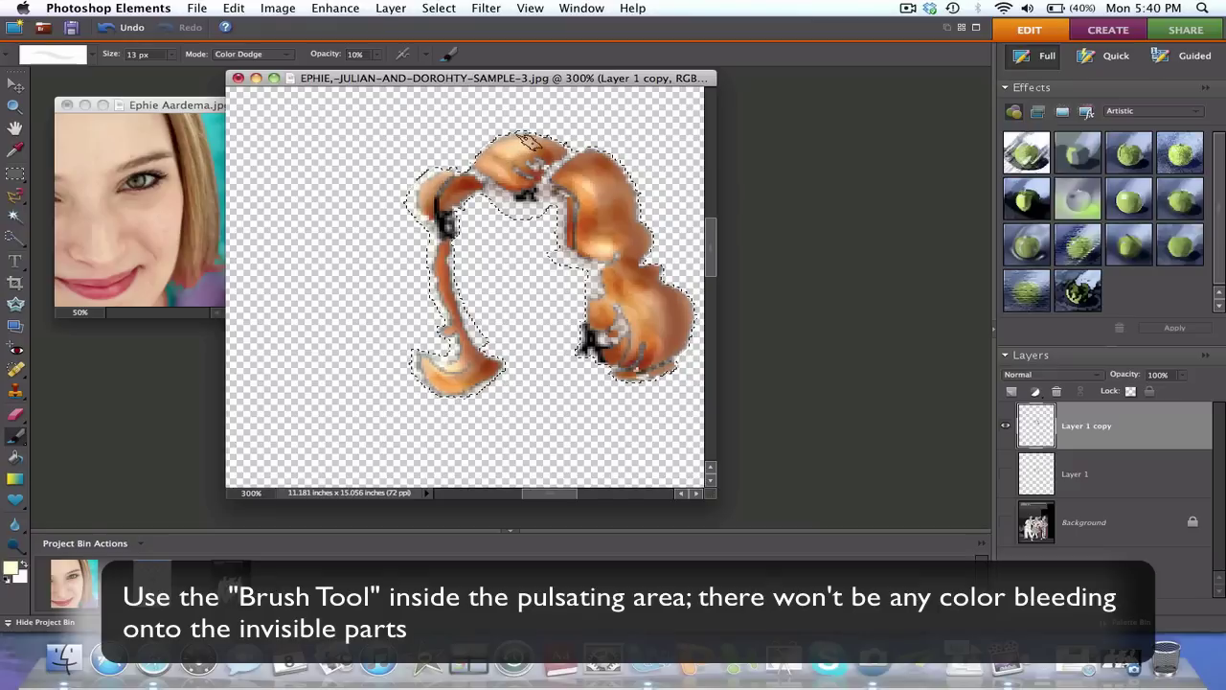
Deselect, show Layer 1 and Background again, maximize the window and zoom out to 200%
{"action": "key", "text": "m"}
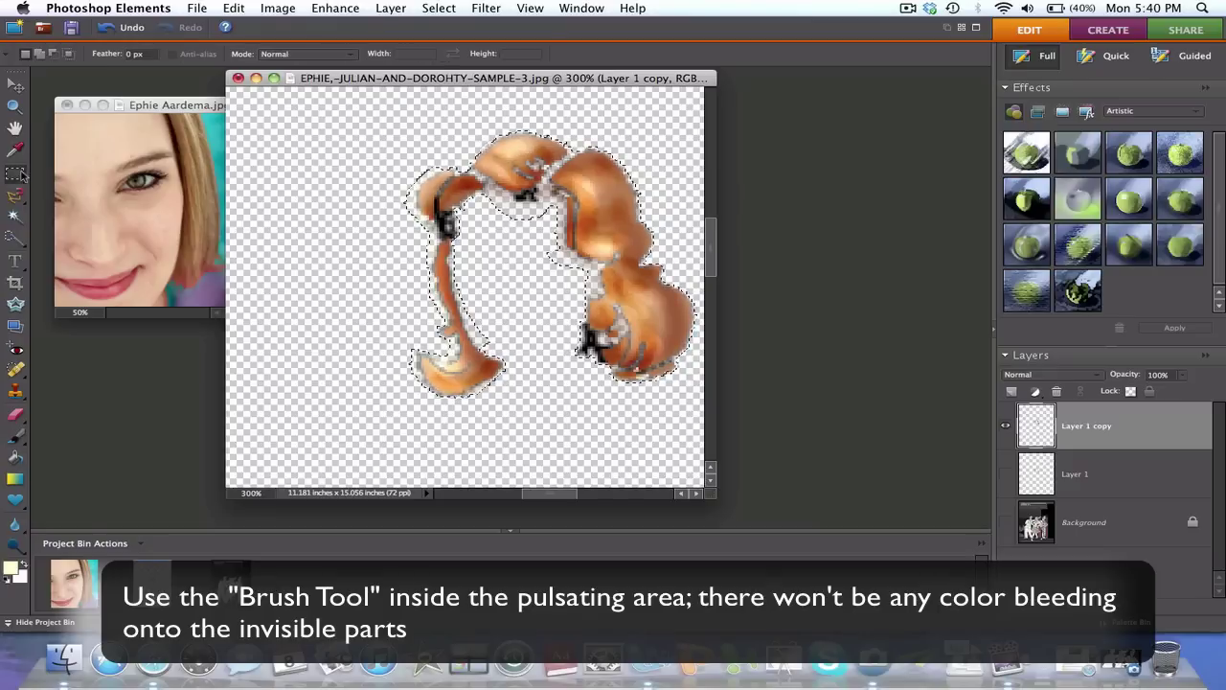
{"action": "left_click", "coordinate": [306, 194]}
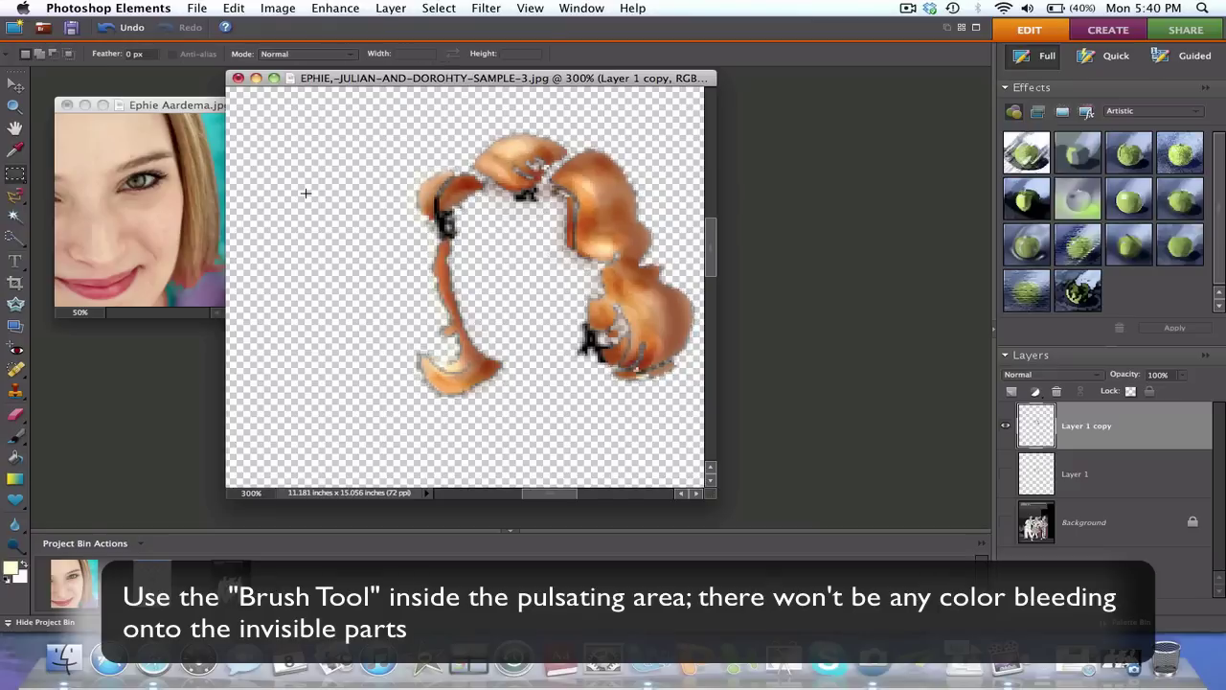
{"action": "left_click", "coordinate": [1004, 475]}
{"action": "left_click", "coordinate": [1005, 522]}
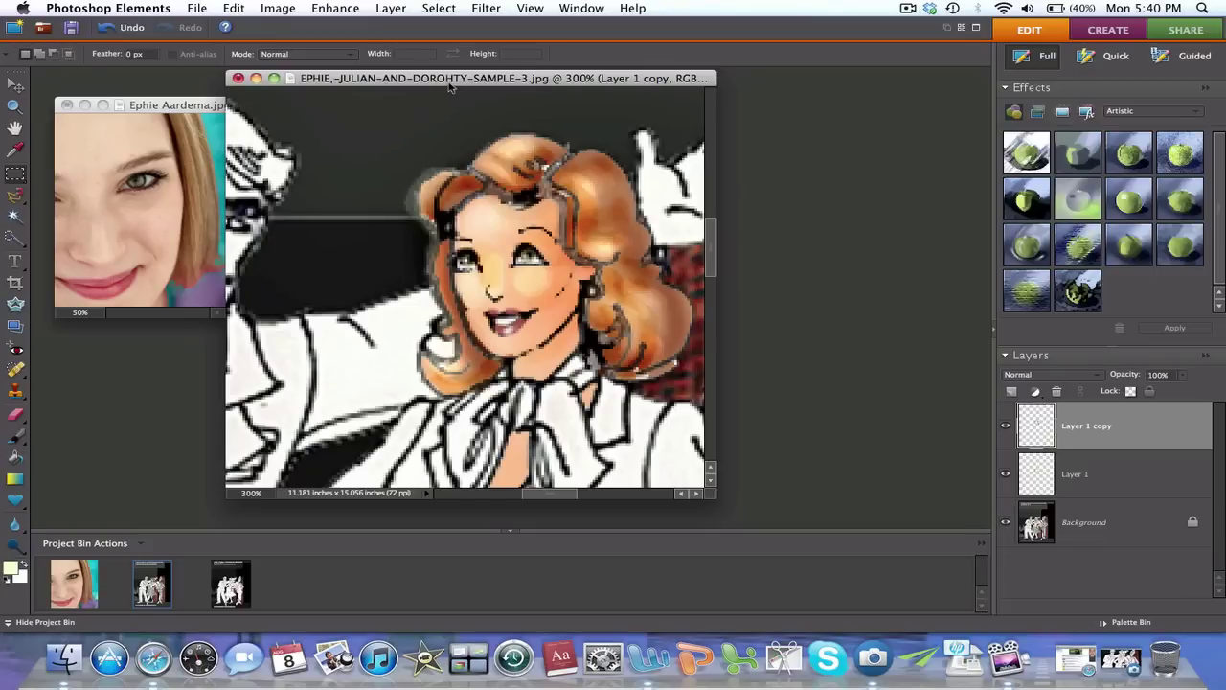
{"action": "left_click", "coordinate": [273, 78]}
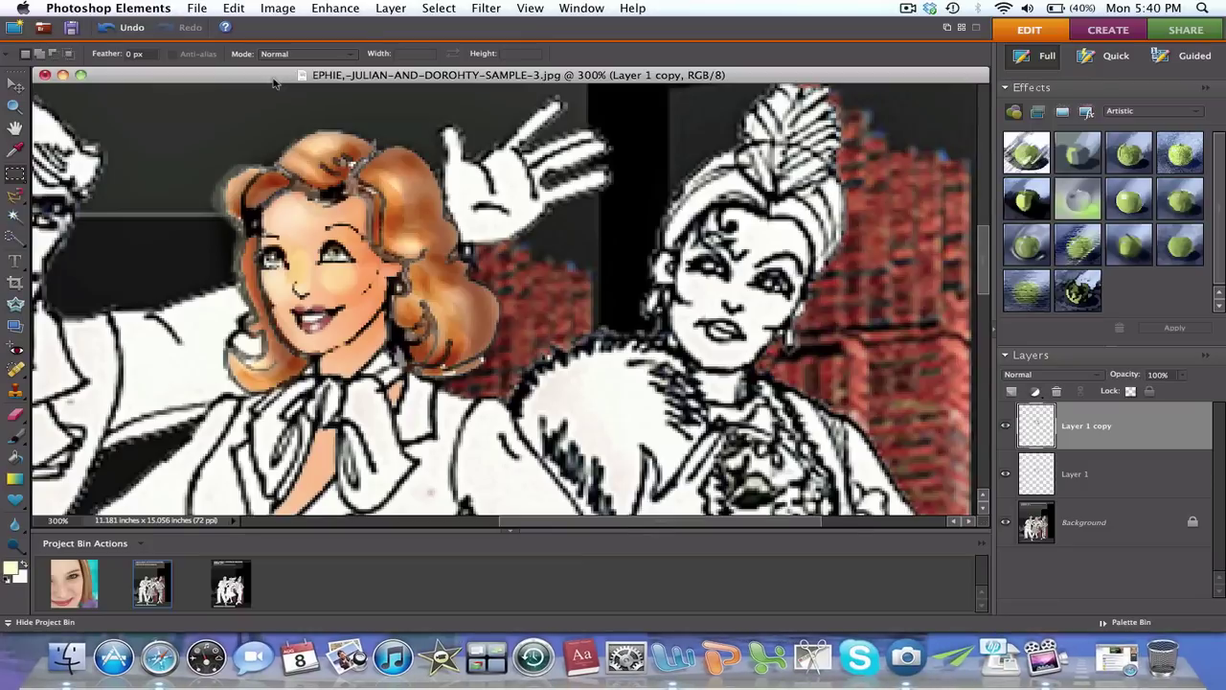
{"action": "key", "text": "super+minus"}
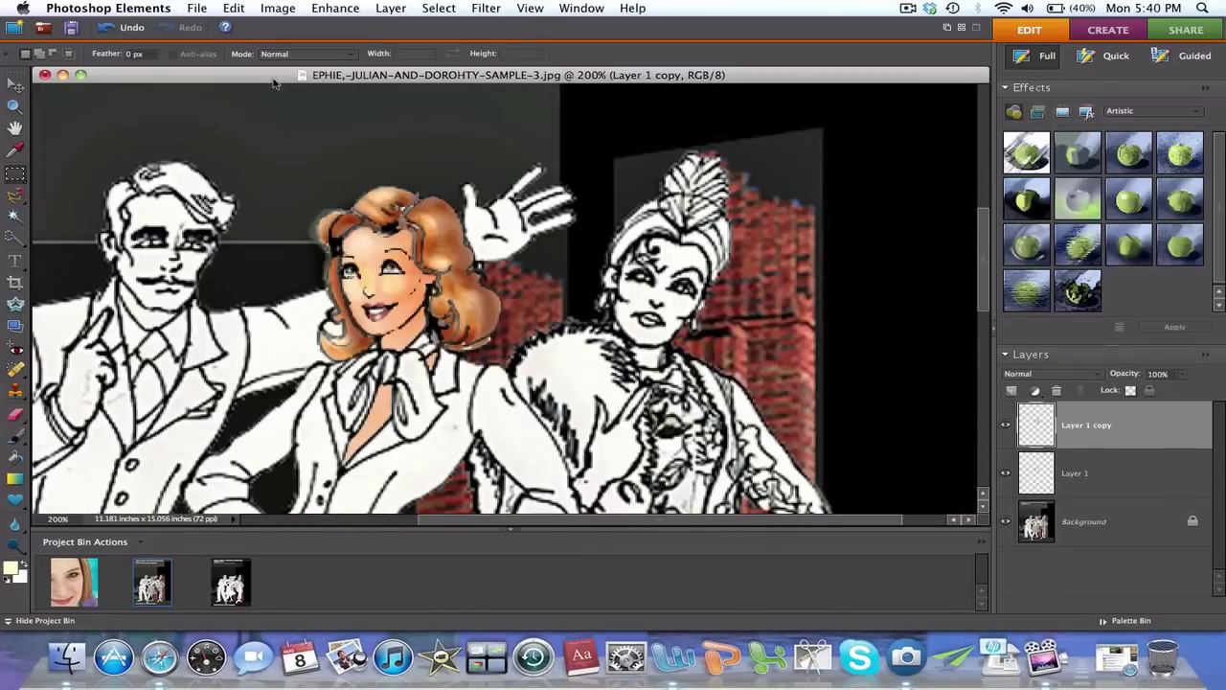